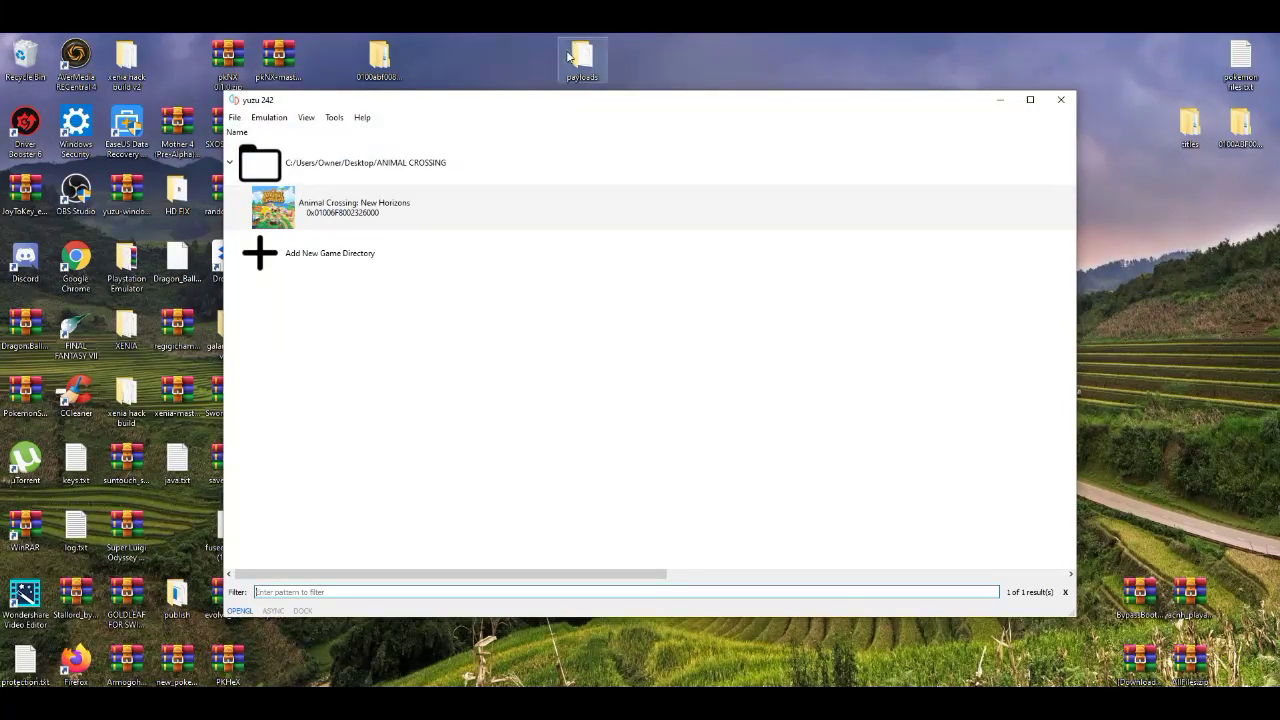
Step: Enable asynchronous GPU emulation in yuzu's graphics configuration and save the settings
left_click_drag(540, 111, 509, 102)
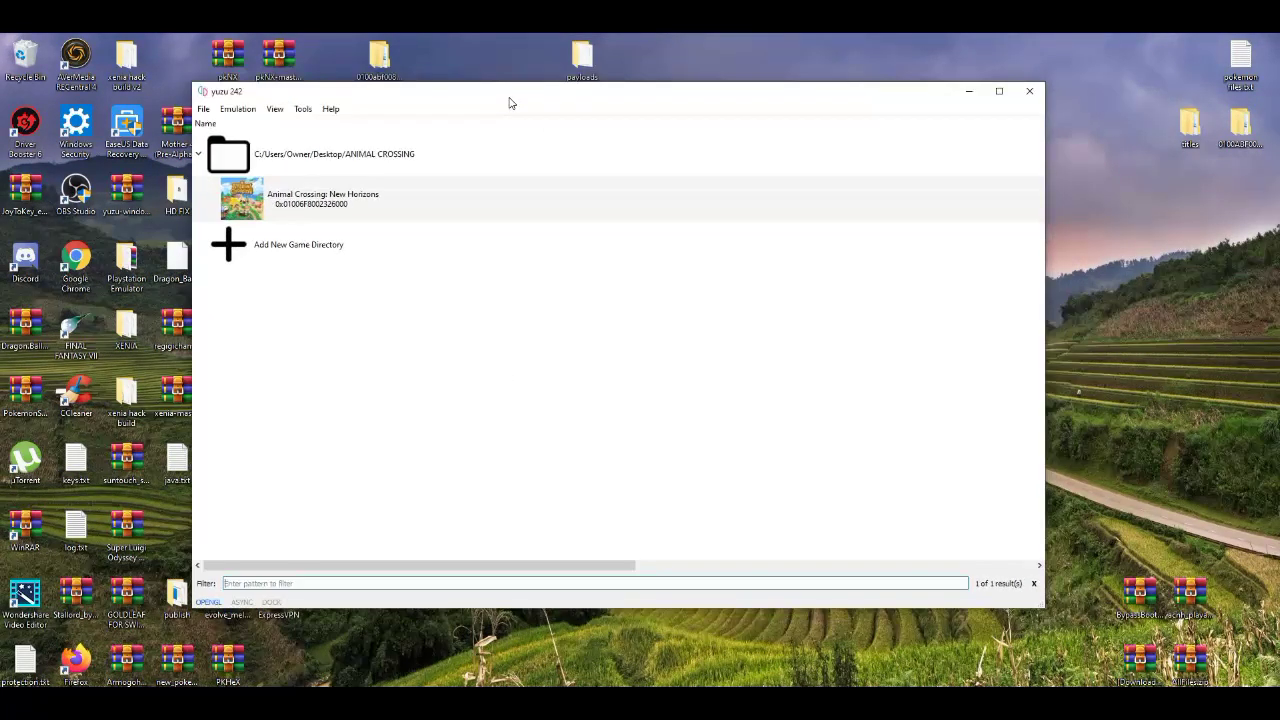
left_click(252, 110)
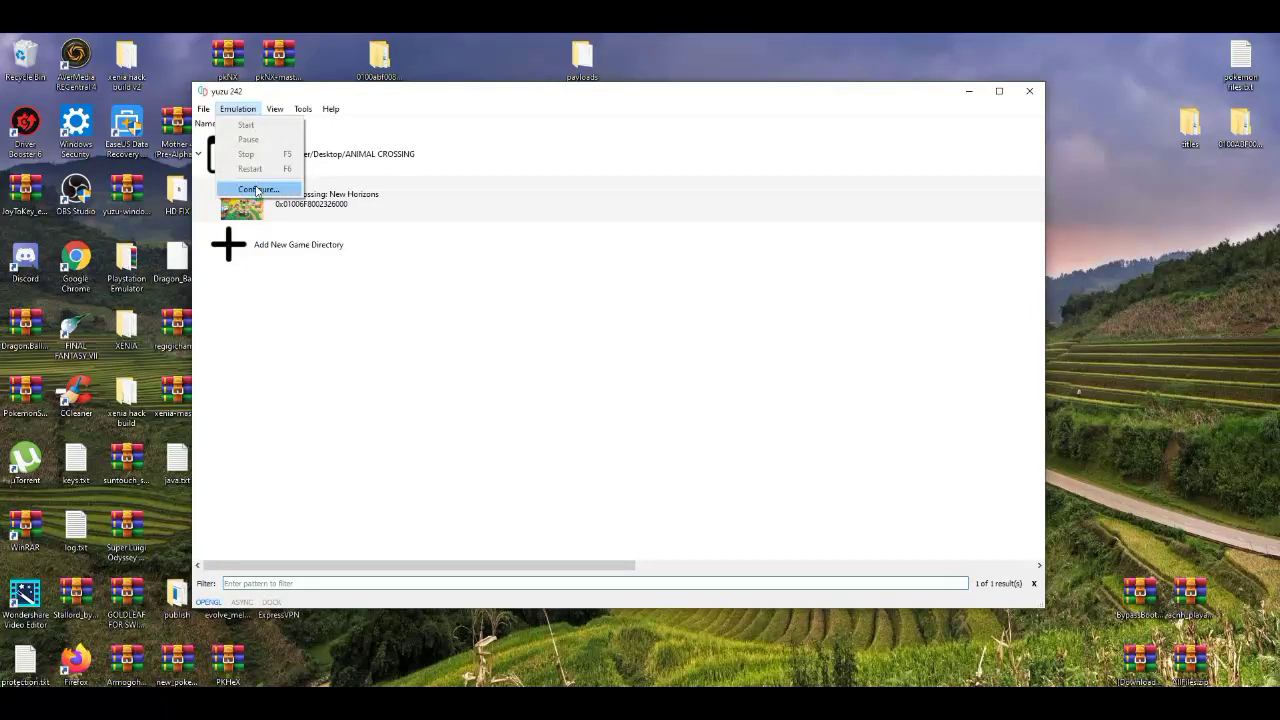
left_click(257, 190)
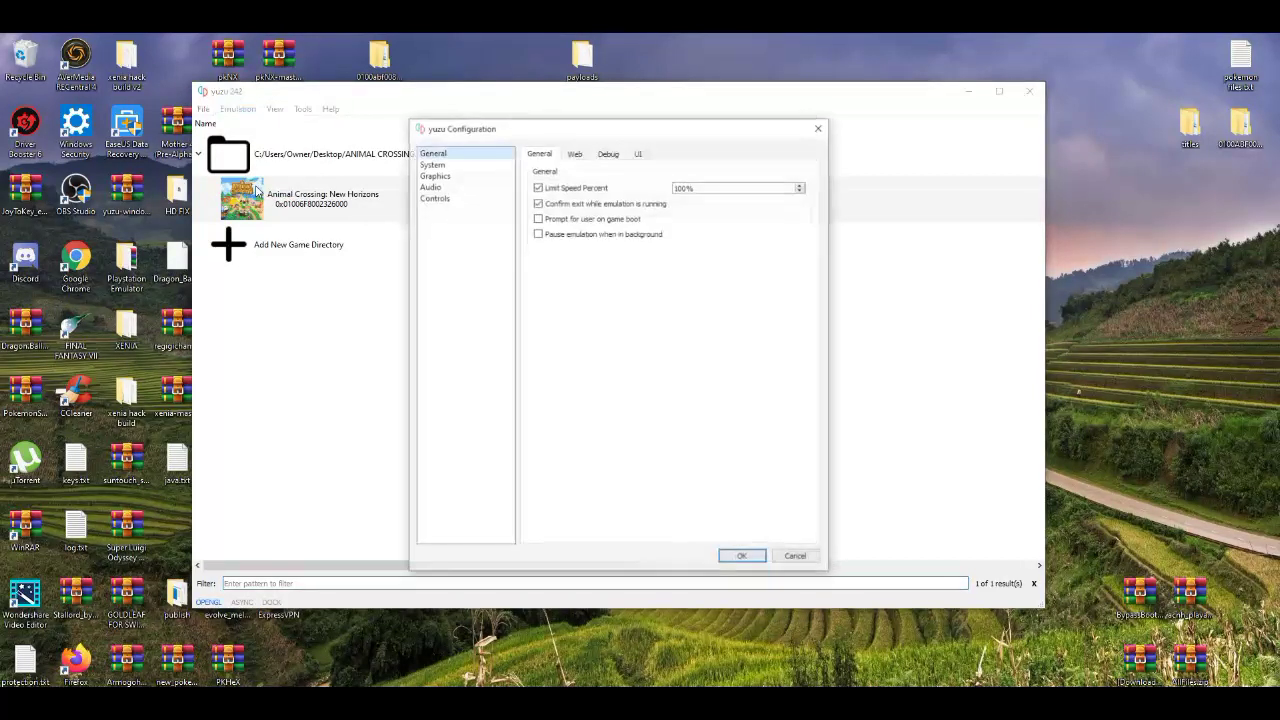
left_click(447, 180)
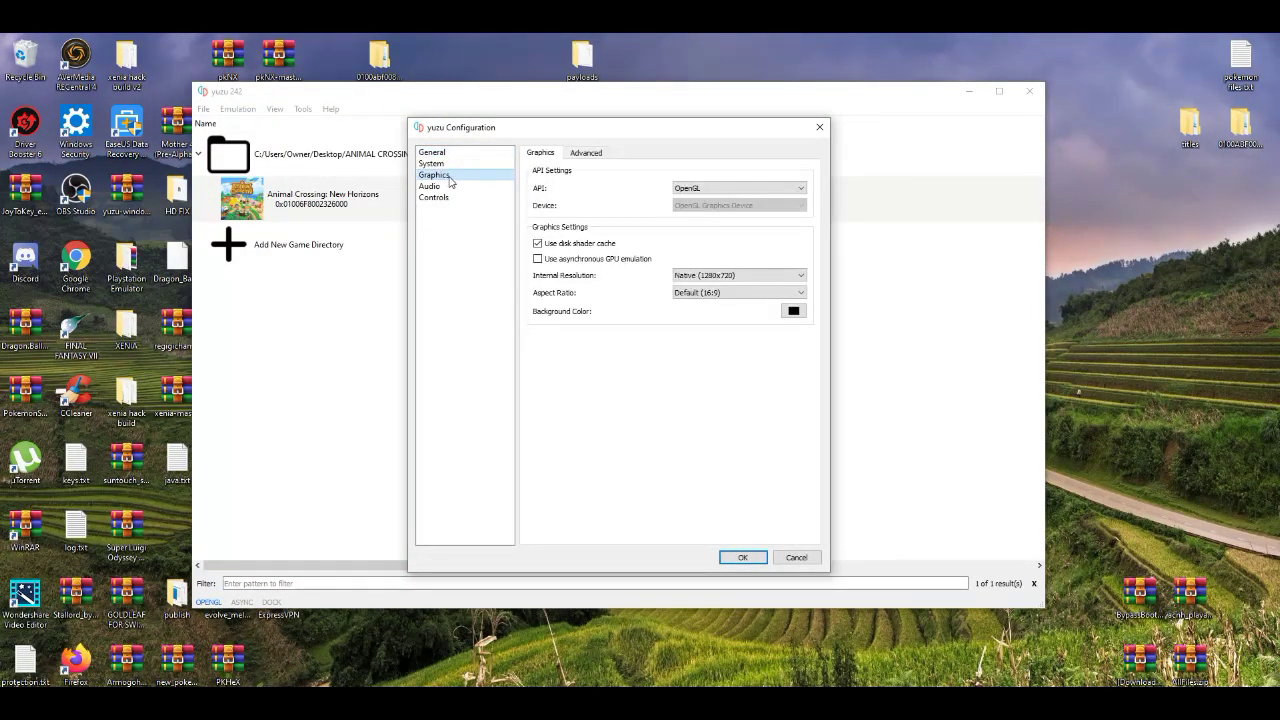
left_click(585, 153)
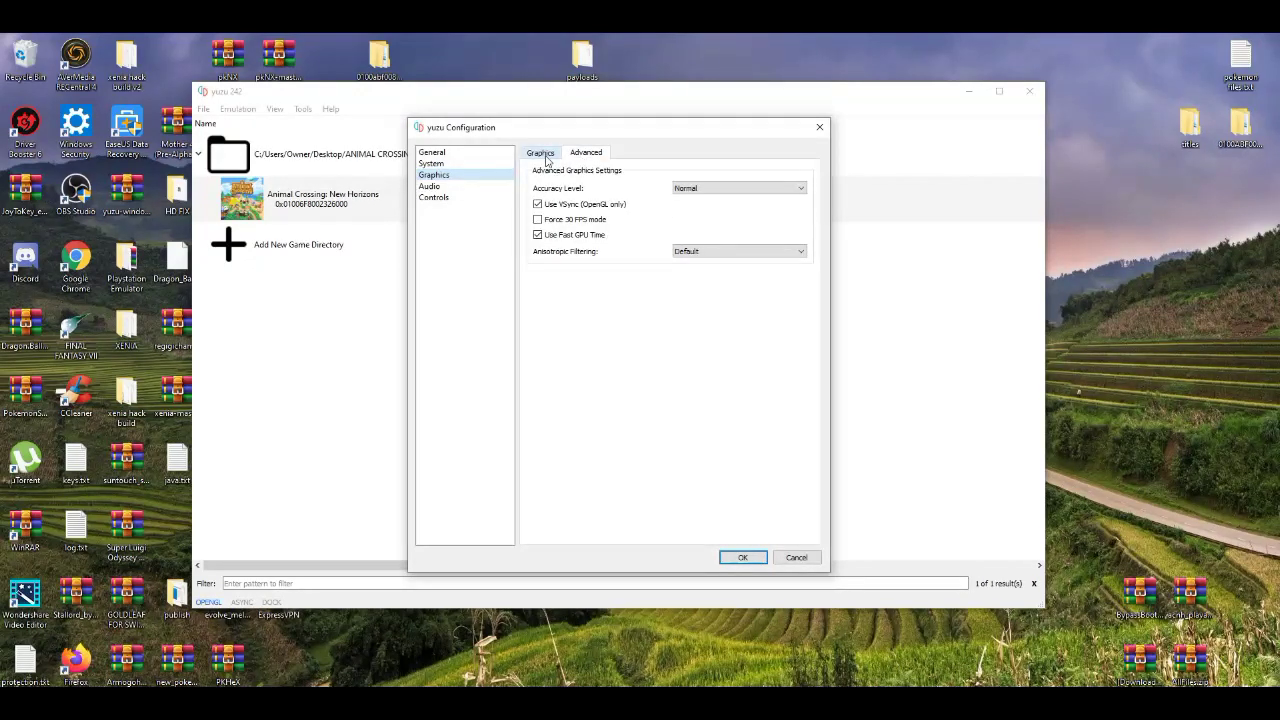
left_click(540, 153)
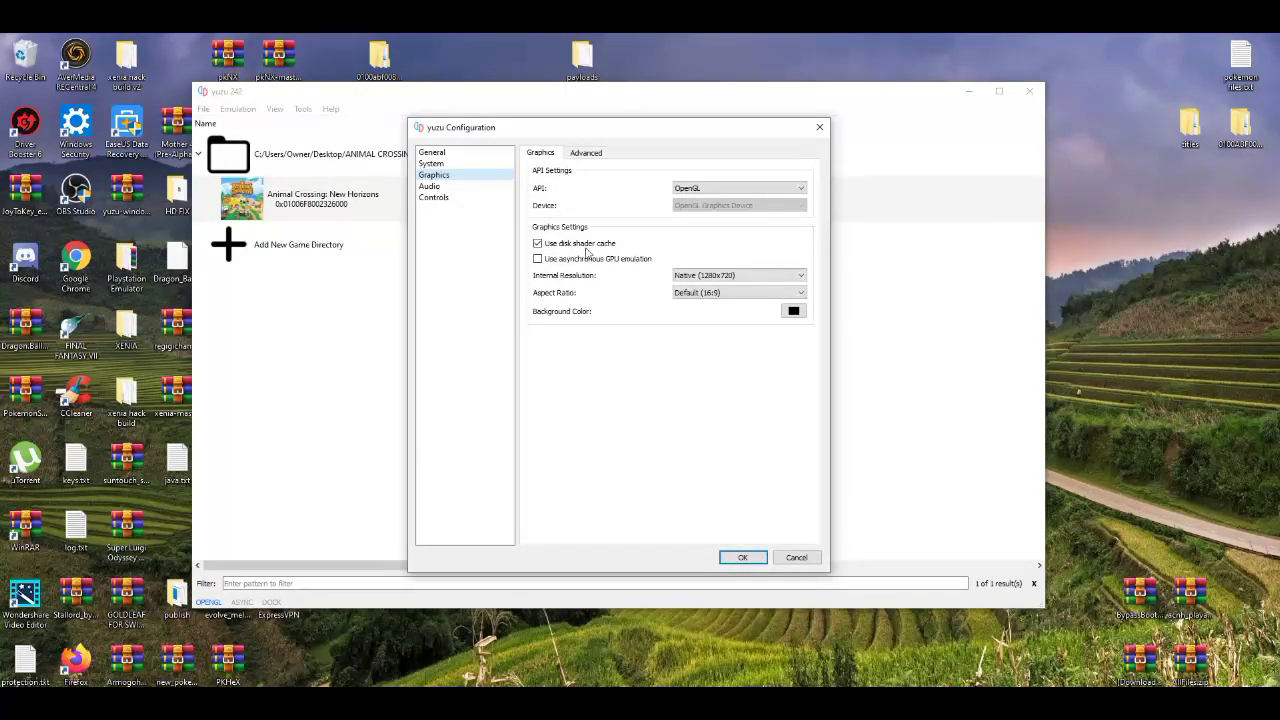
left_click(538, 260)
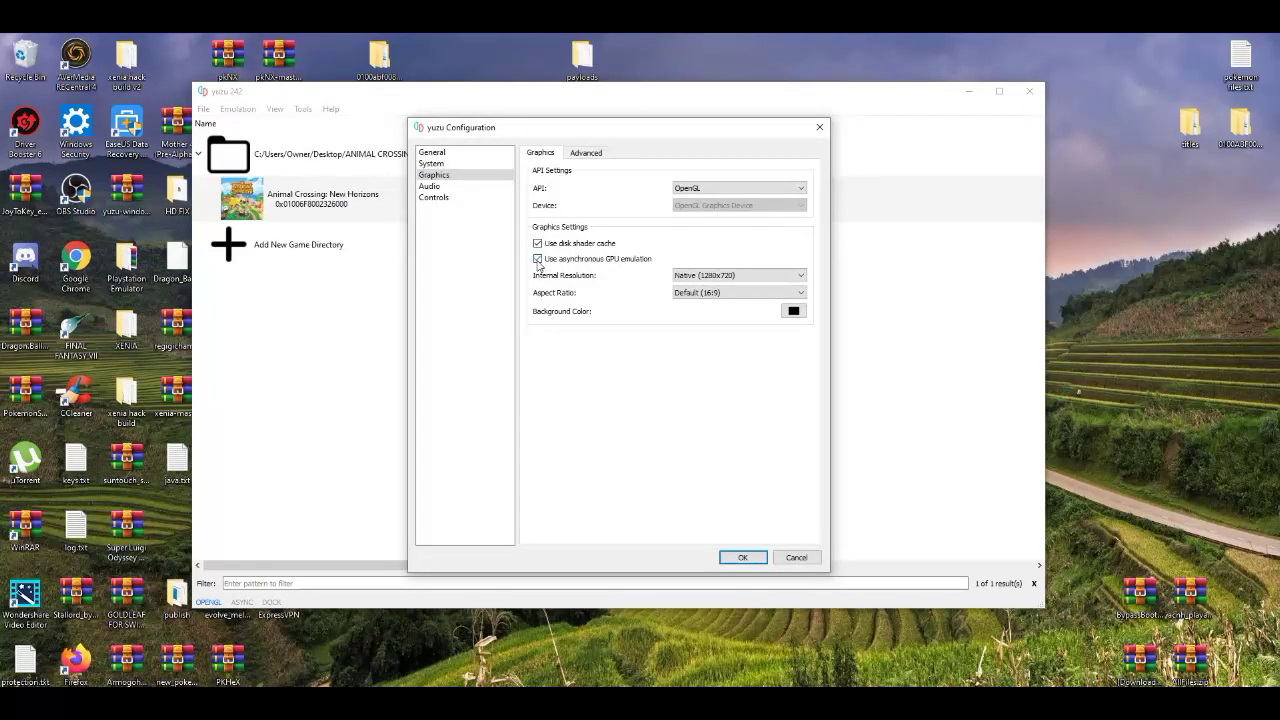
left_click(740, 558)
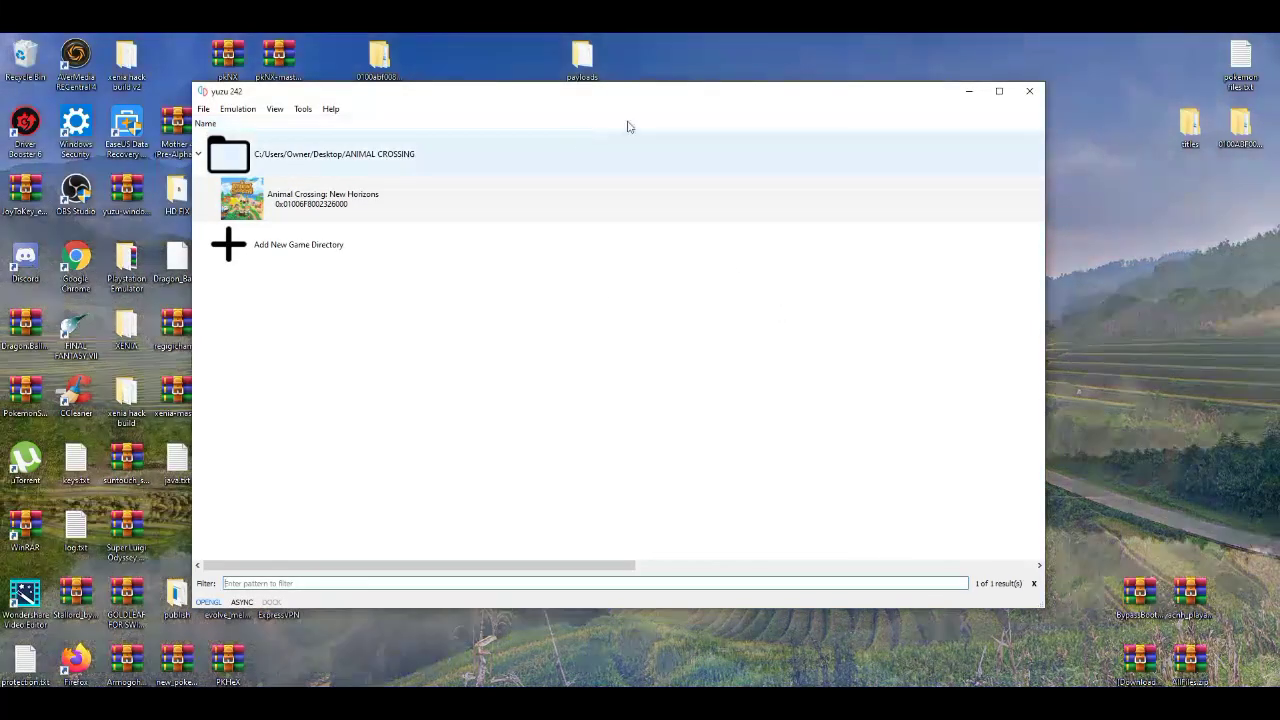
Step: Minimize yuzu and open the NVIDIA Control Panel from the desktop
left_click(958, 97)
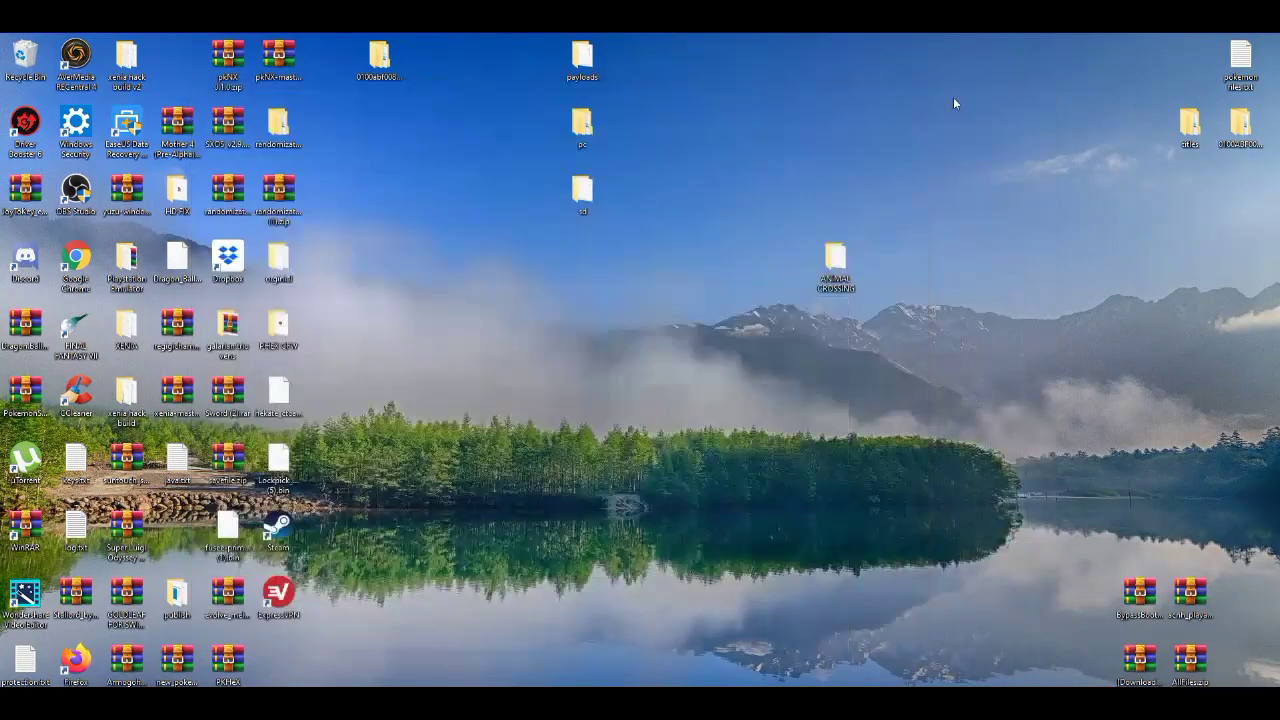
right_click(510, 336)
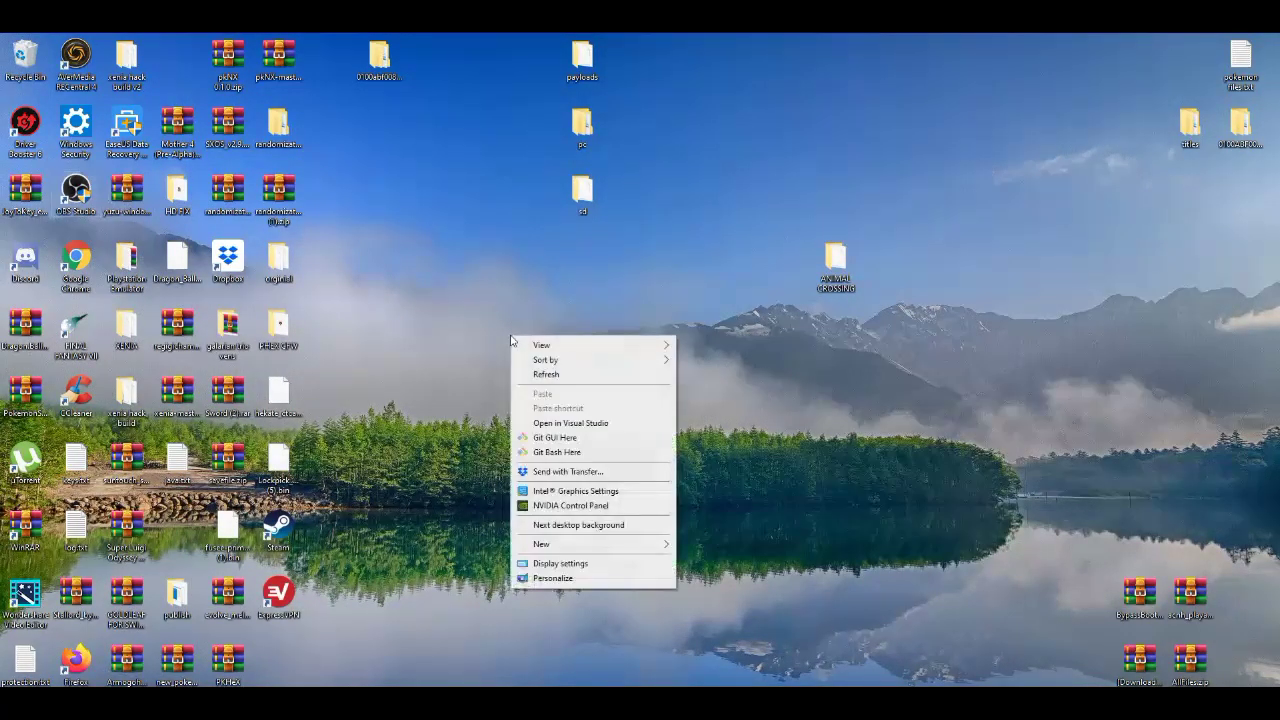
left_click(594, 506)
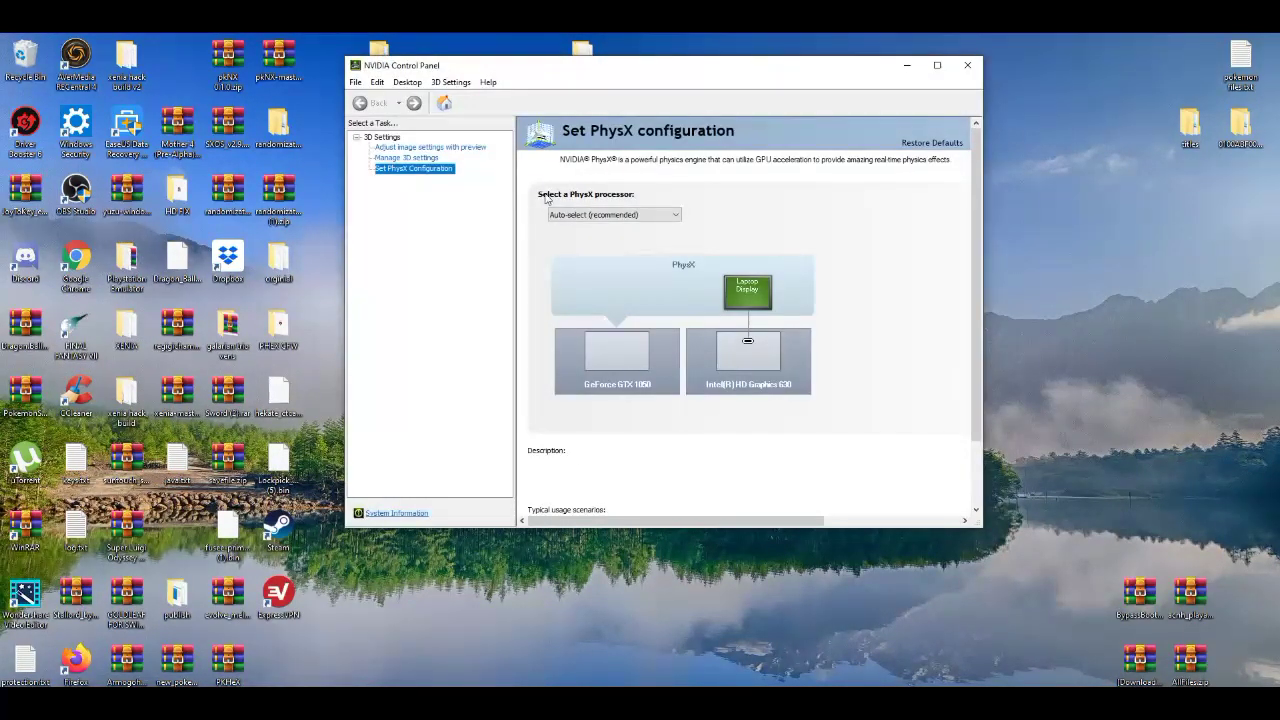
Step: Set the image settings with preview to use the personal preference emphasizing Performance, and apply the change
left_click(440, 150)
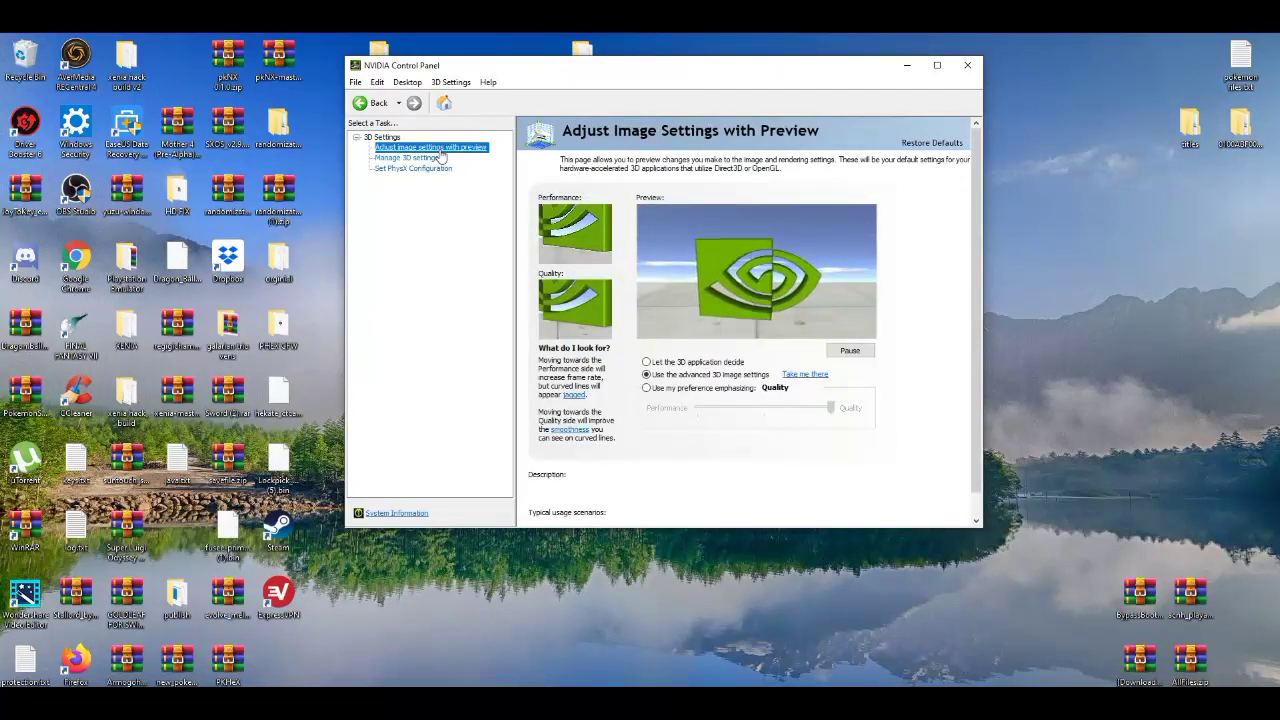
left_click(647, 388)
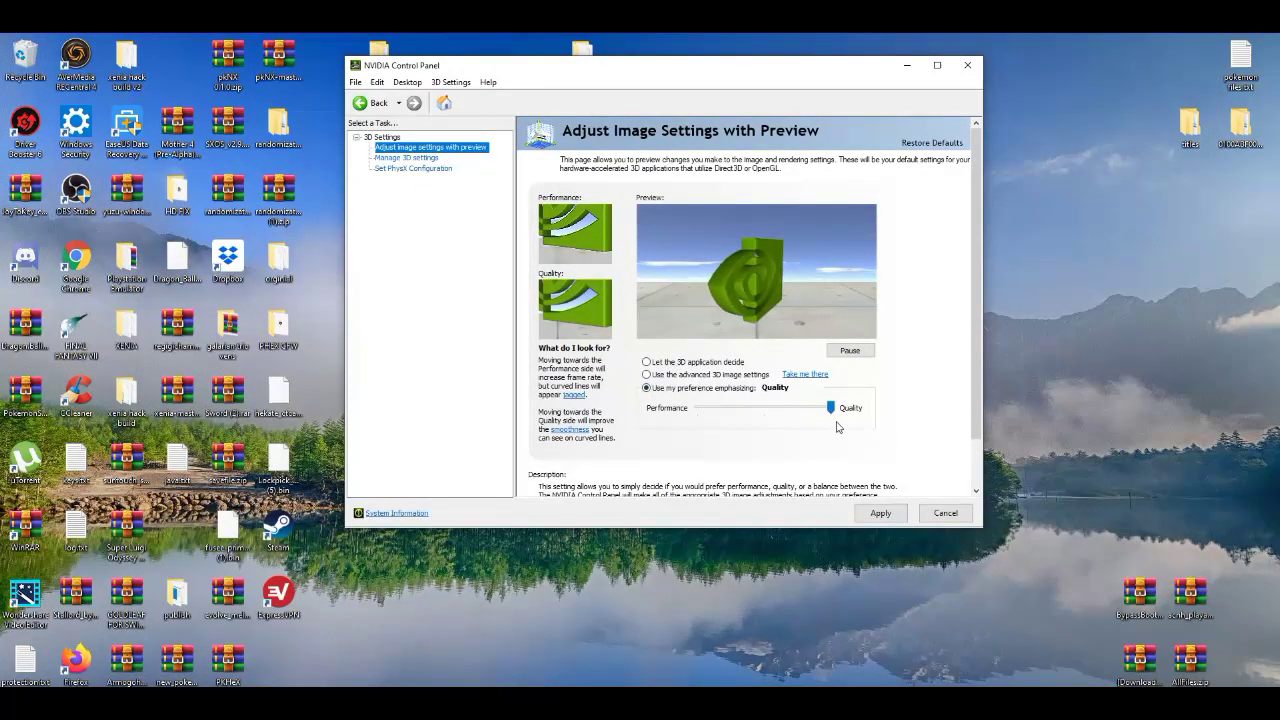
left_click_drag(836, 410, 689, 418)
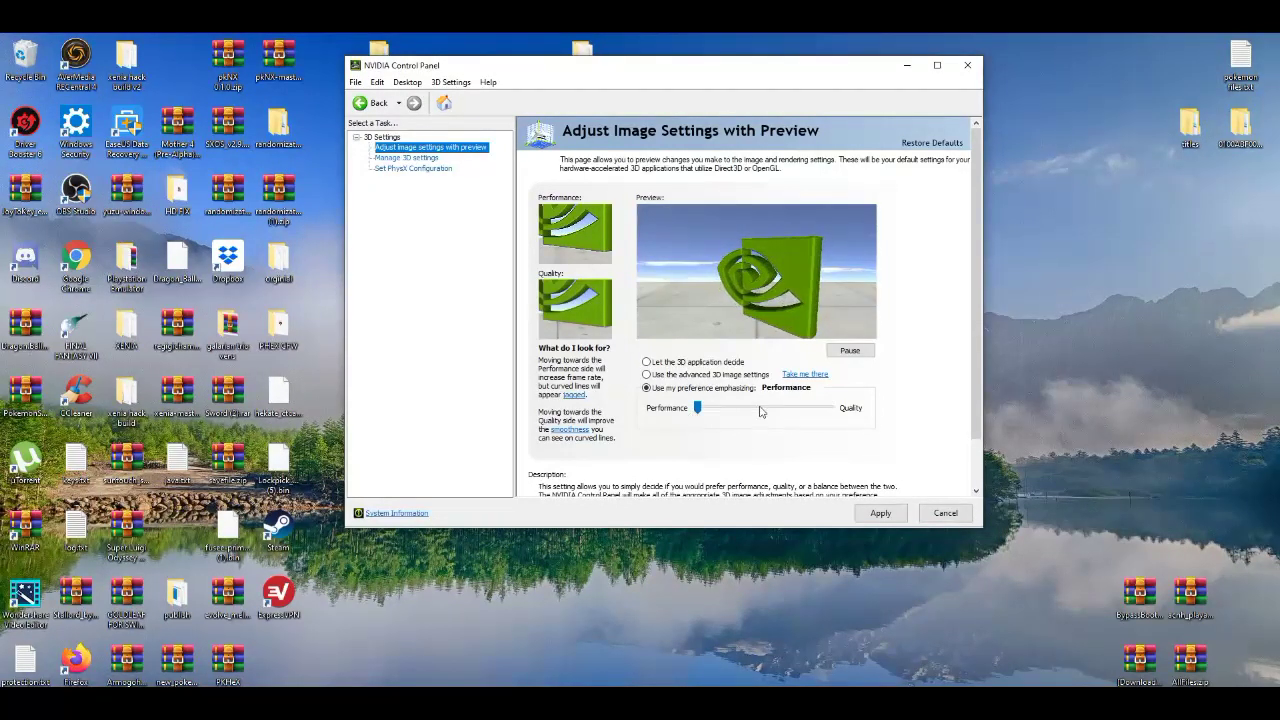
left_click(888, 512)
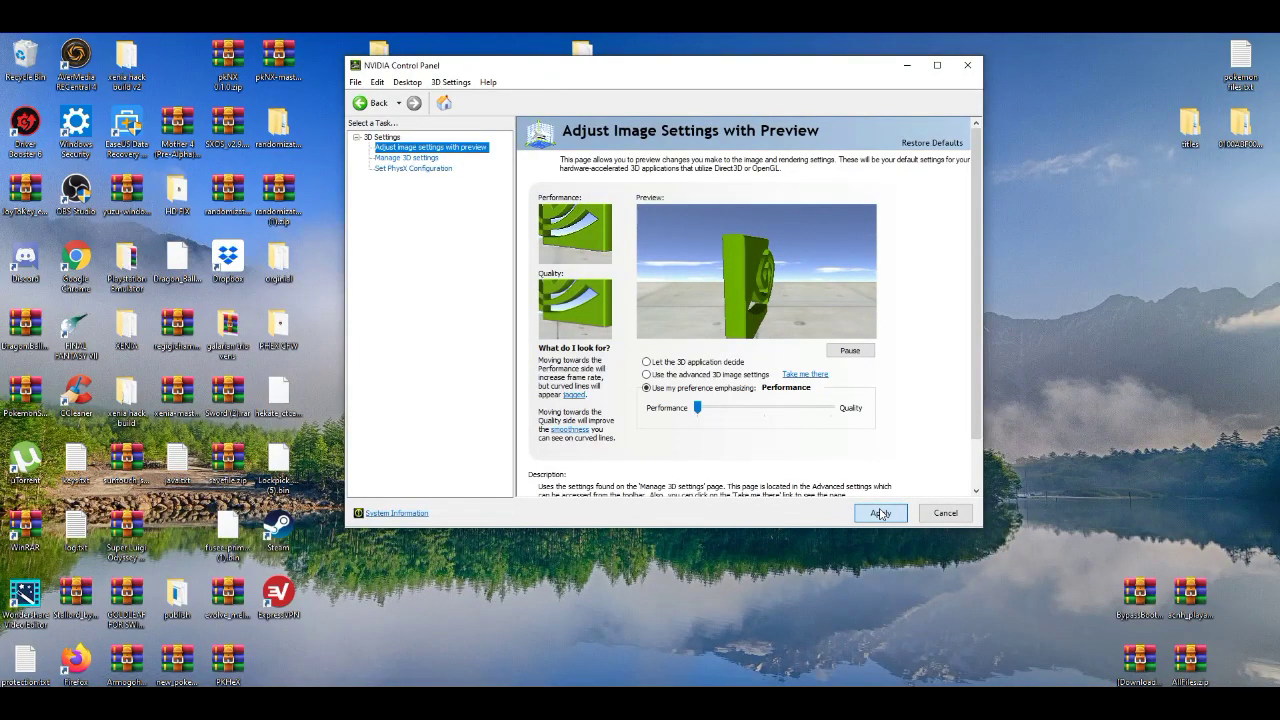
left_click(884, 513)
Step: Try the advanced 3D image settings option, and switch the image settings to let the 3D application decide
left_click(647, 375)
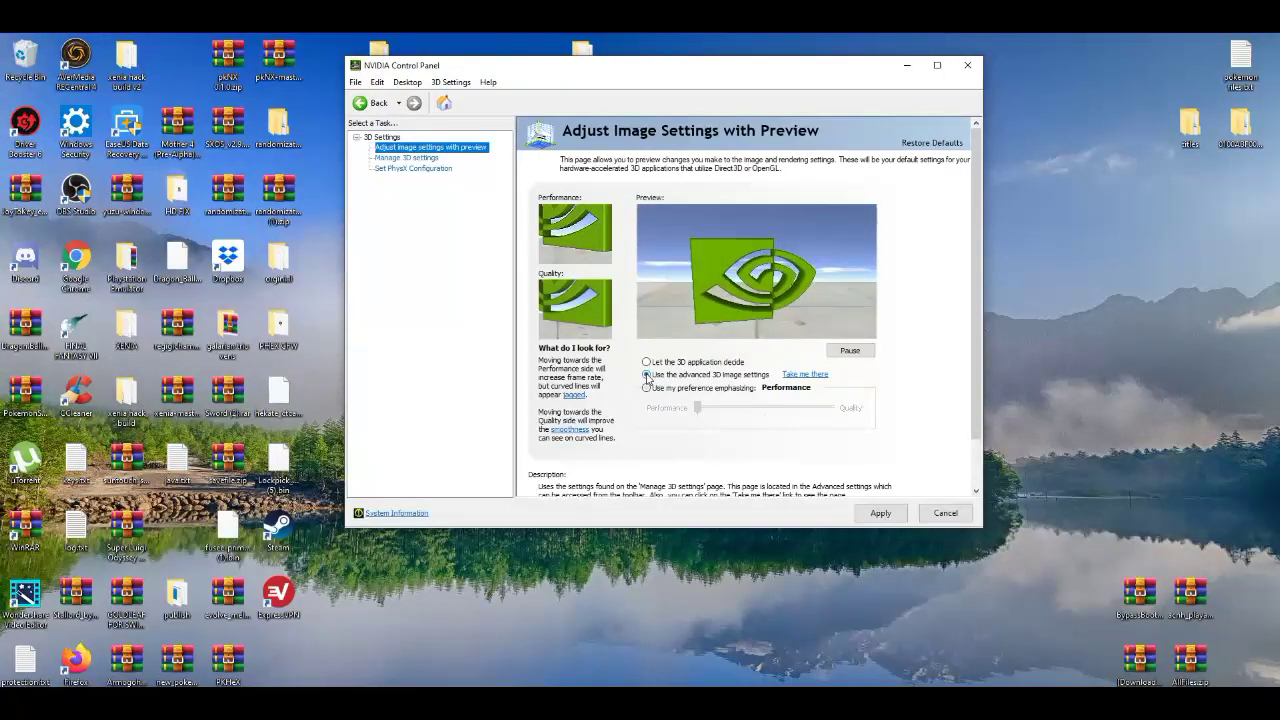
left_click(807, 375)
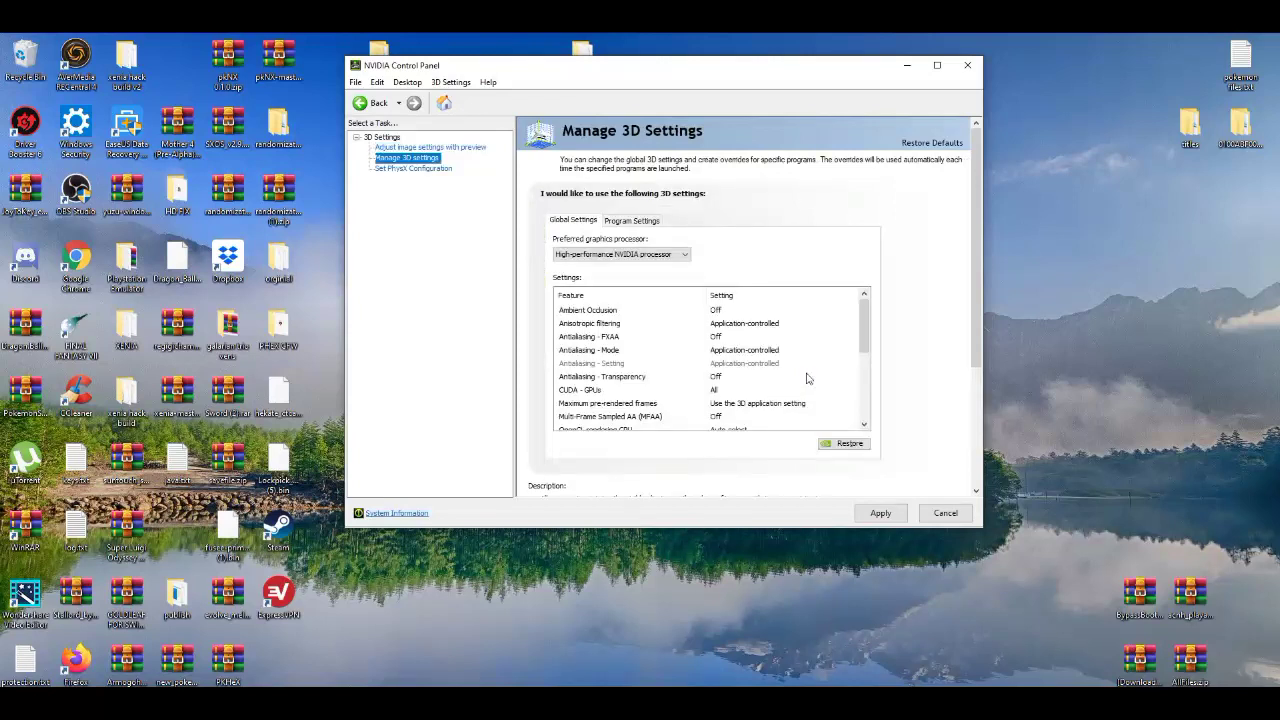
left_click(436, 146)
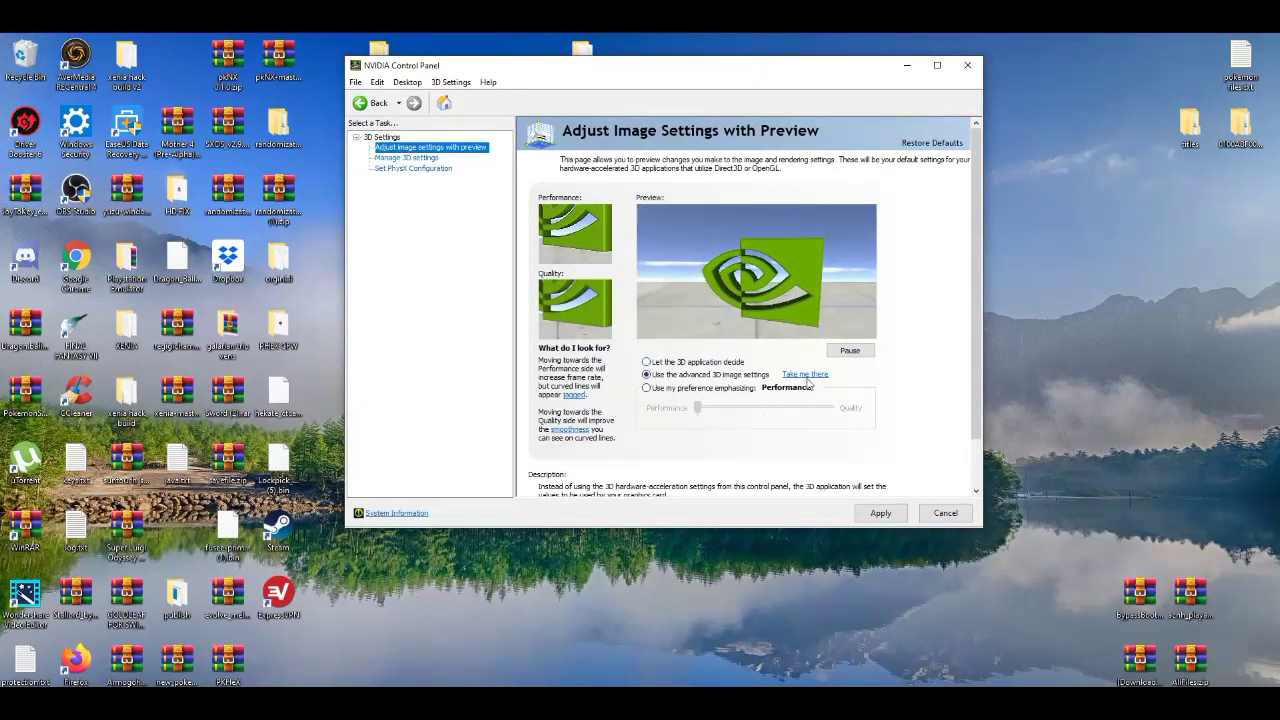
left_click(647, 362)
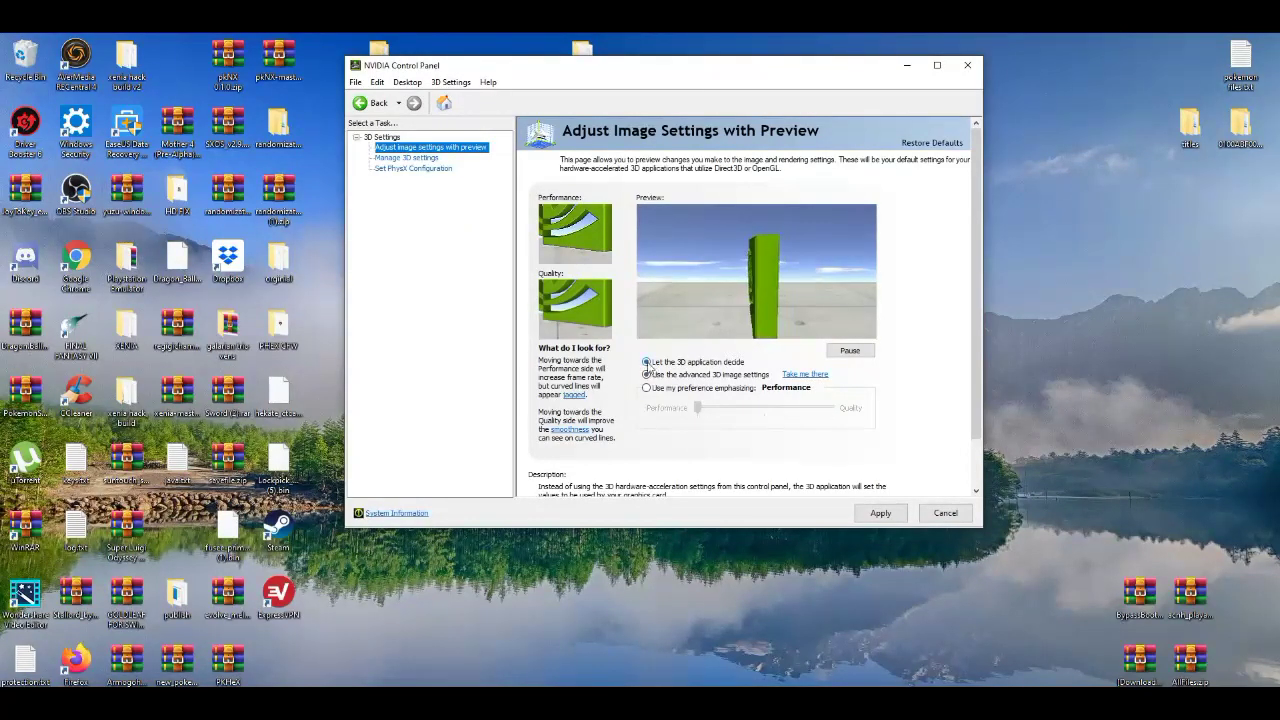
Step: Set Ambient Occlusion and Anisotropic filtering to Off in the global 3D settings
left_click(397, 159)
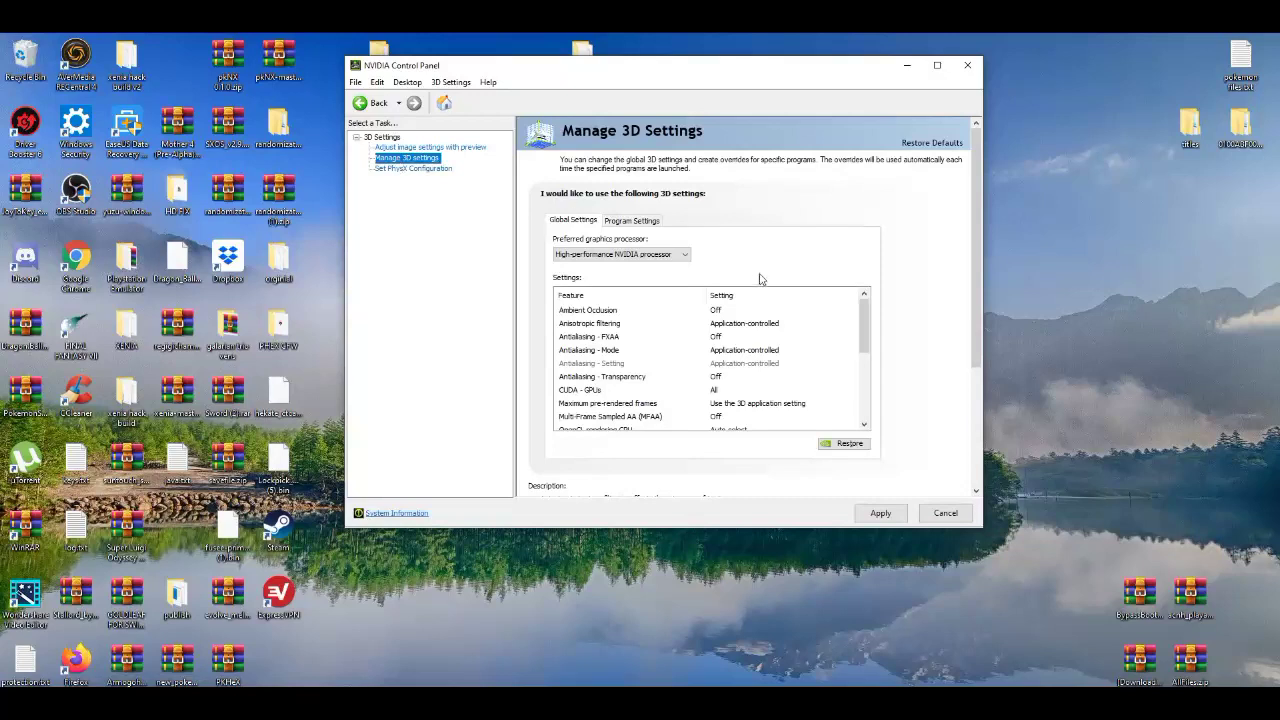
left_click(721, 312)
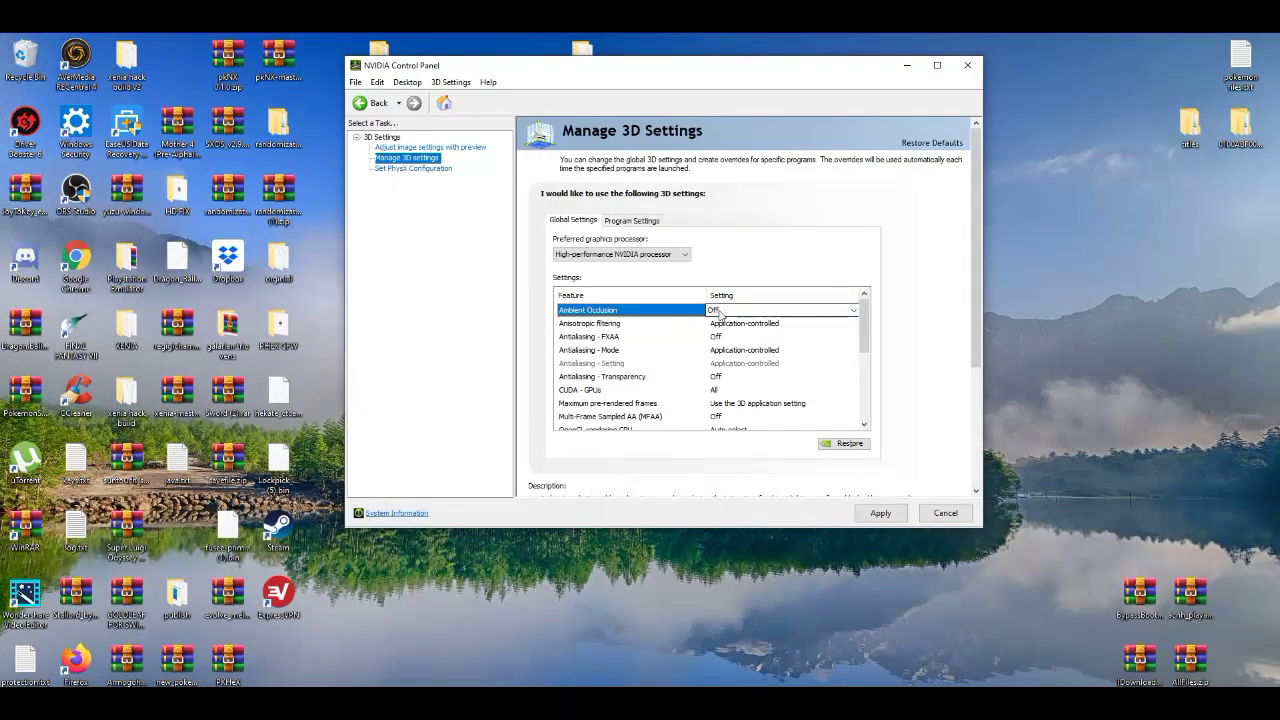
left_click(719, 311)
left_click(728, 324)
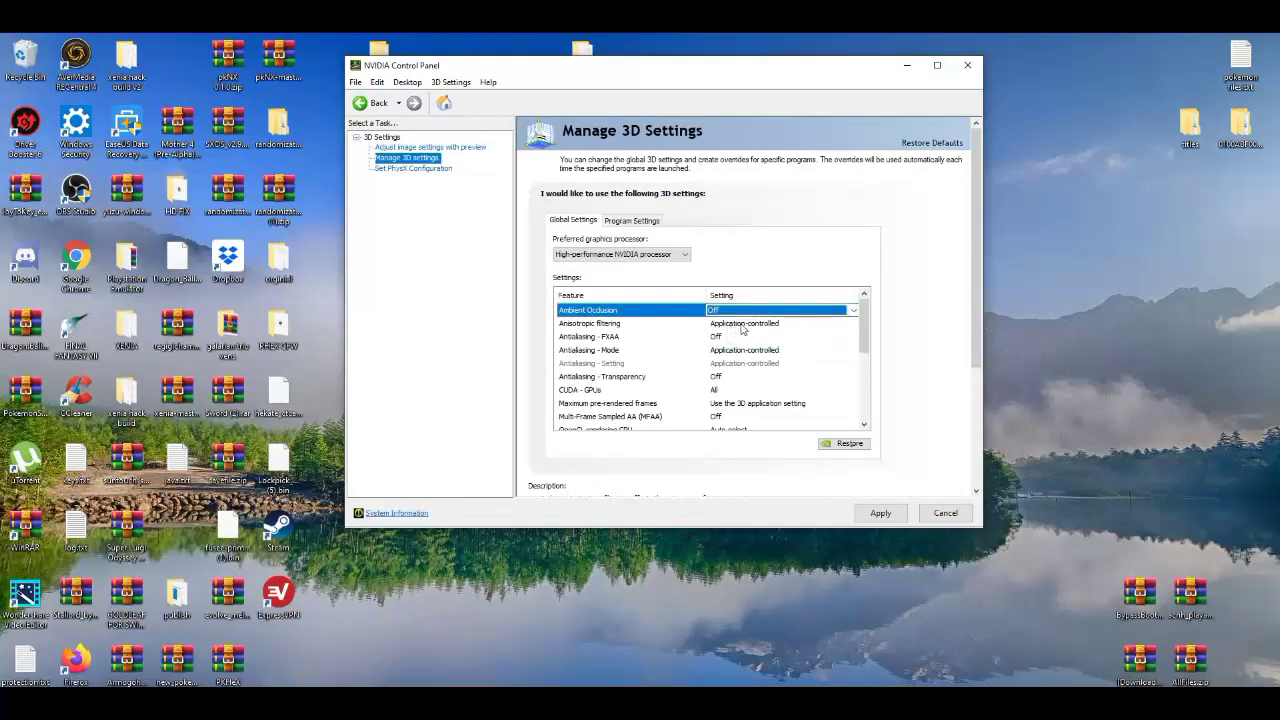
left_click(851, 326)
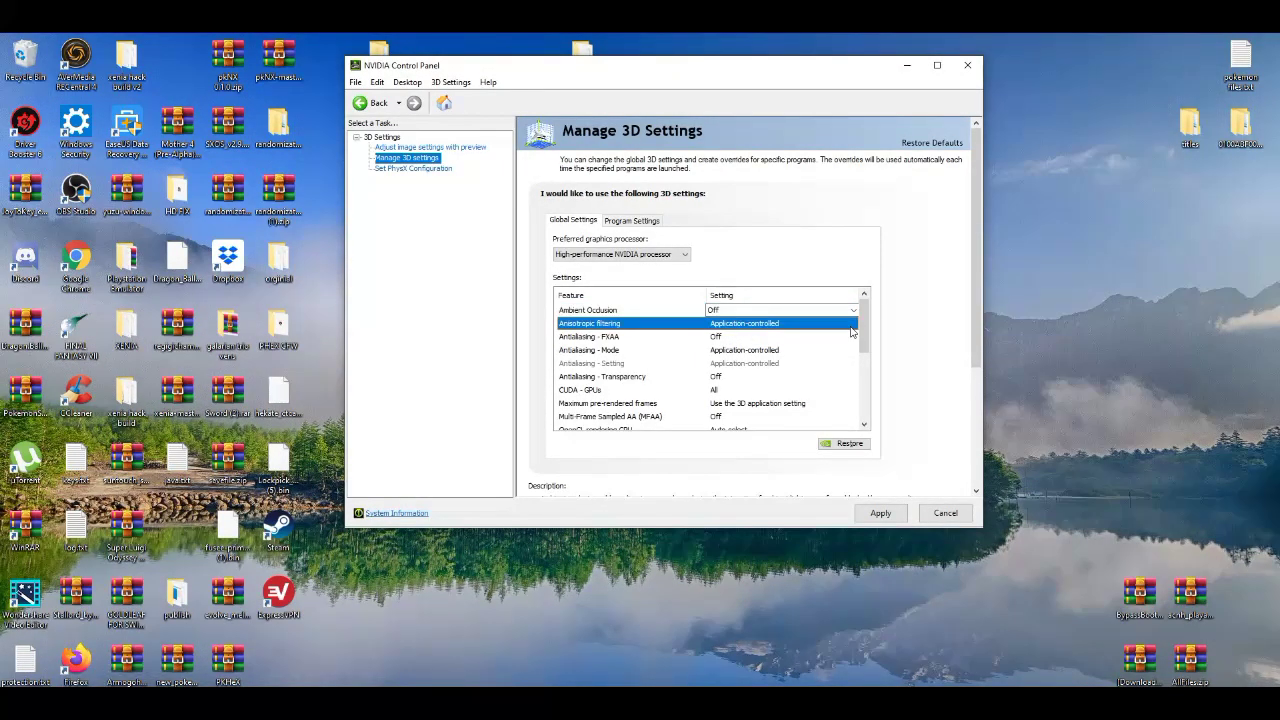
left_click(820, 323)
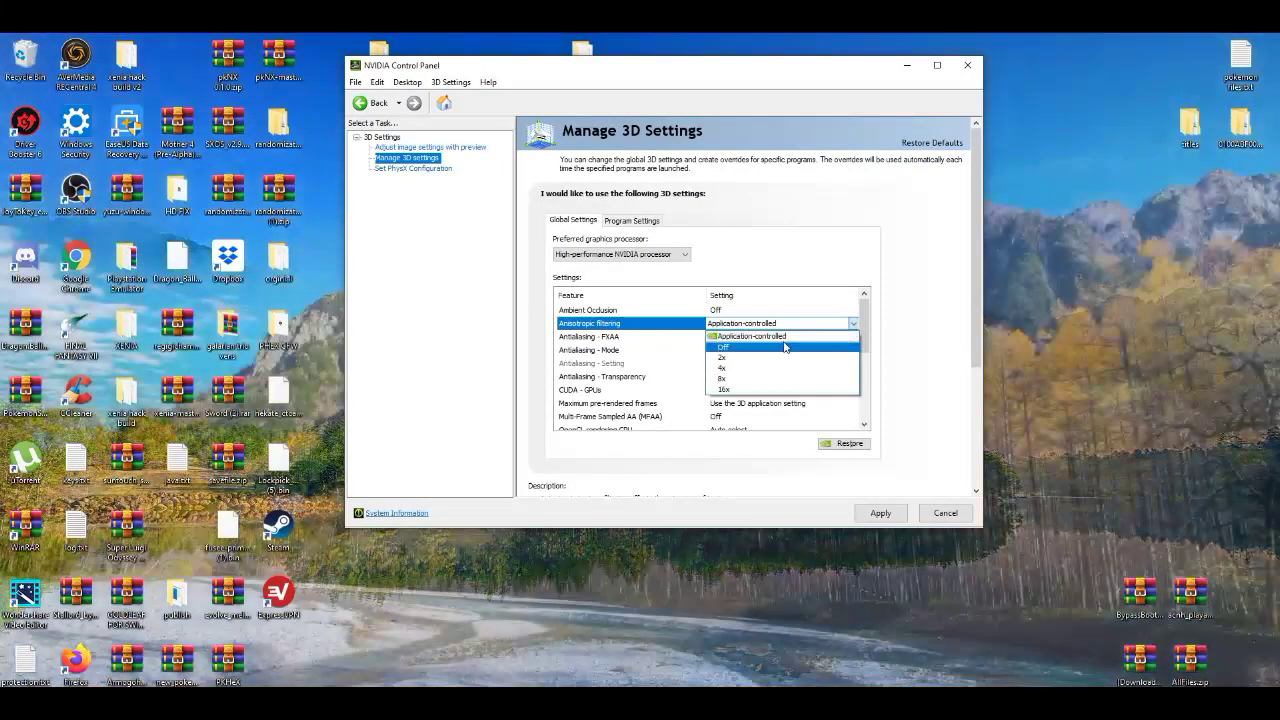
left_click(785, 347)
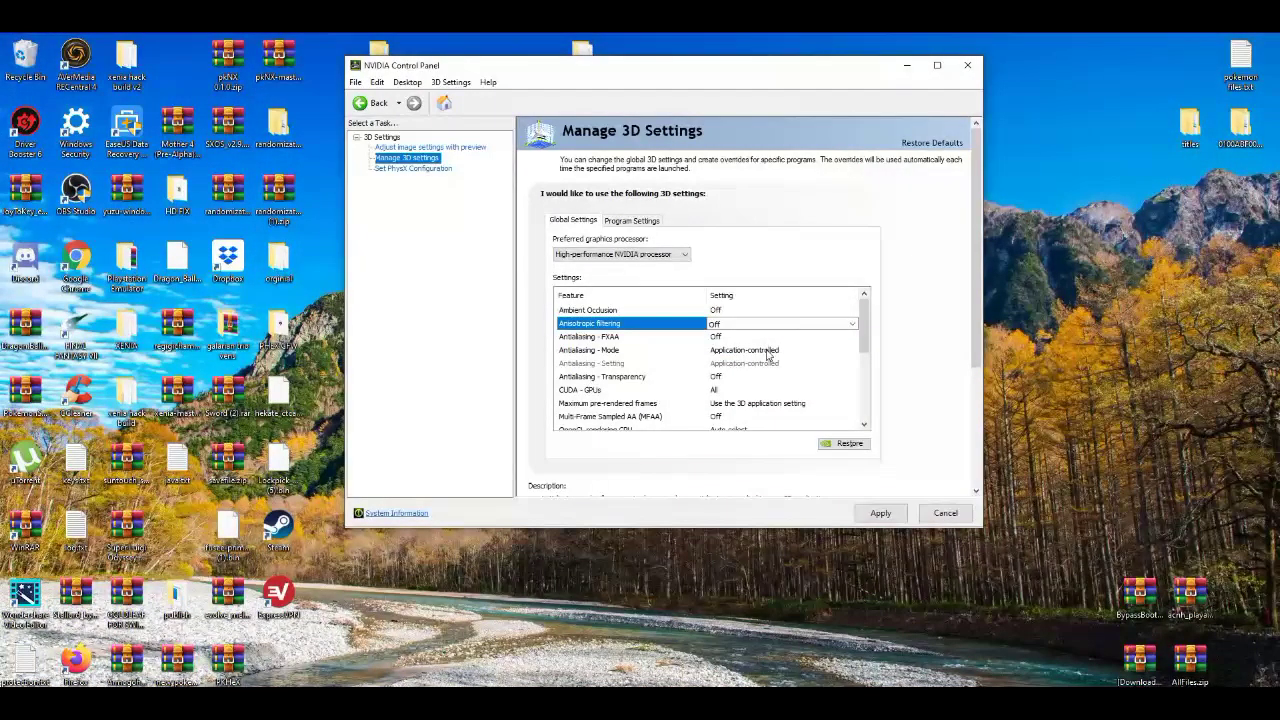
Step: Set the Antialiasing - Mode feature to Off in the global 3D settings
left_click(768, 354)
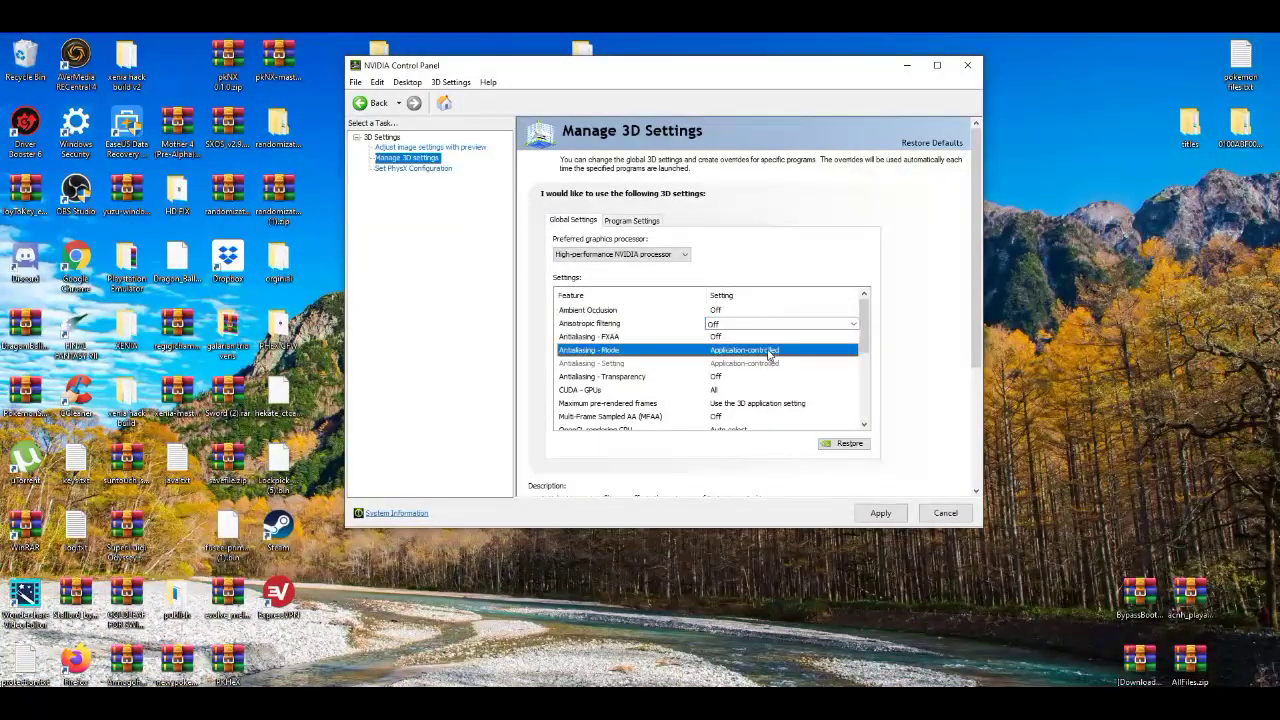
left_click(843, 352)
left_click(780, 375)
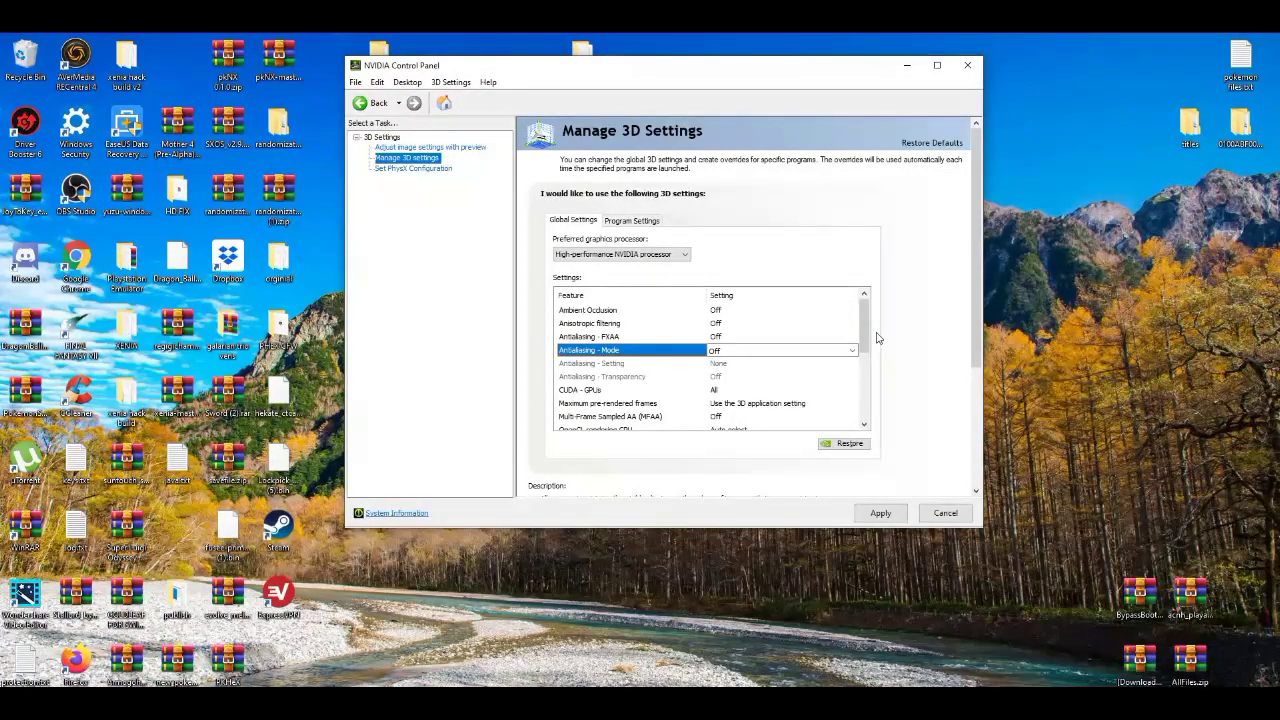
Step: Set the Power management mode to Prefer maximum performance in the global 3D settings
left_click_drag(863, 325, 864, 369)
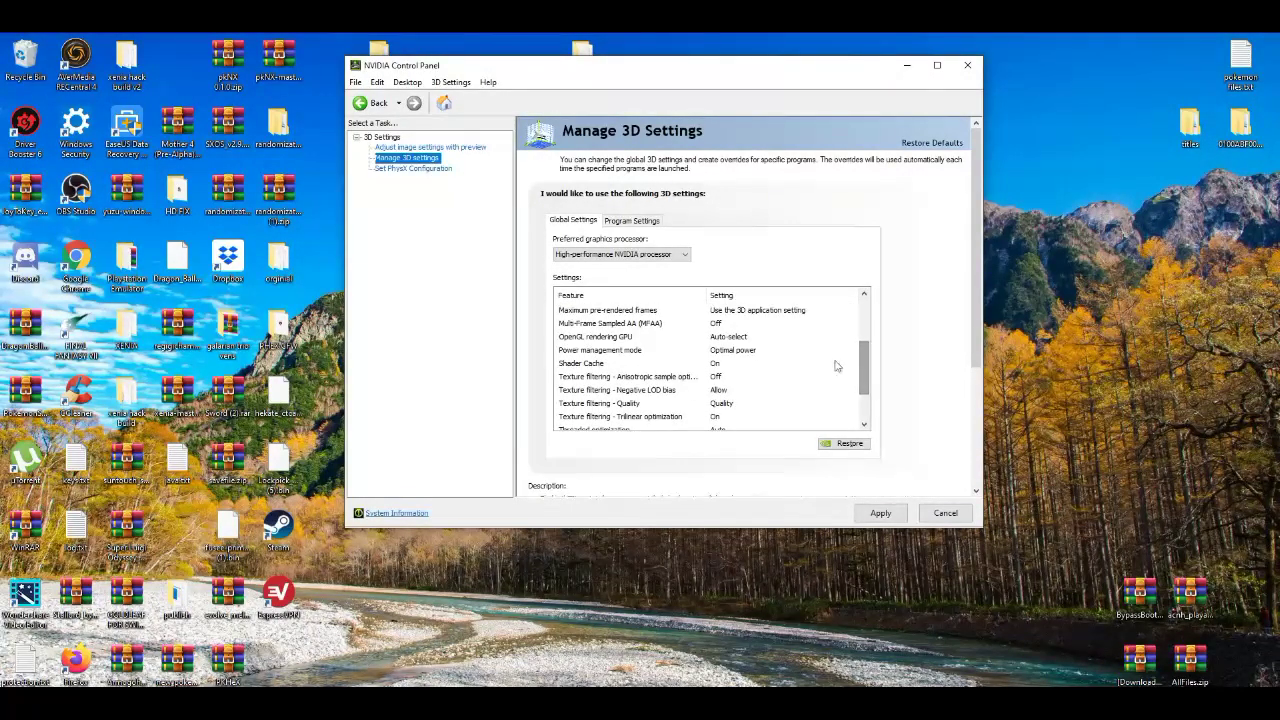
left_click(731, 351)
left_click(767, 350)
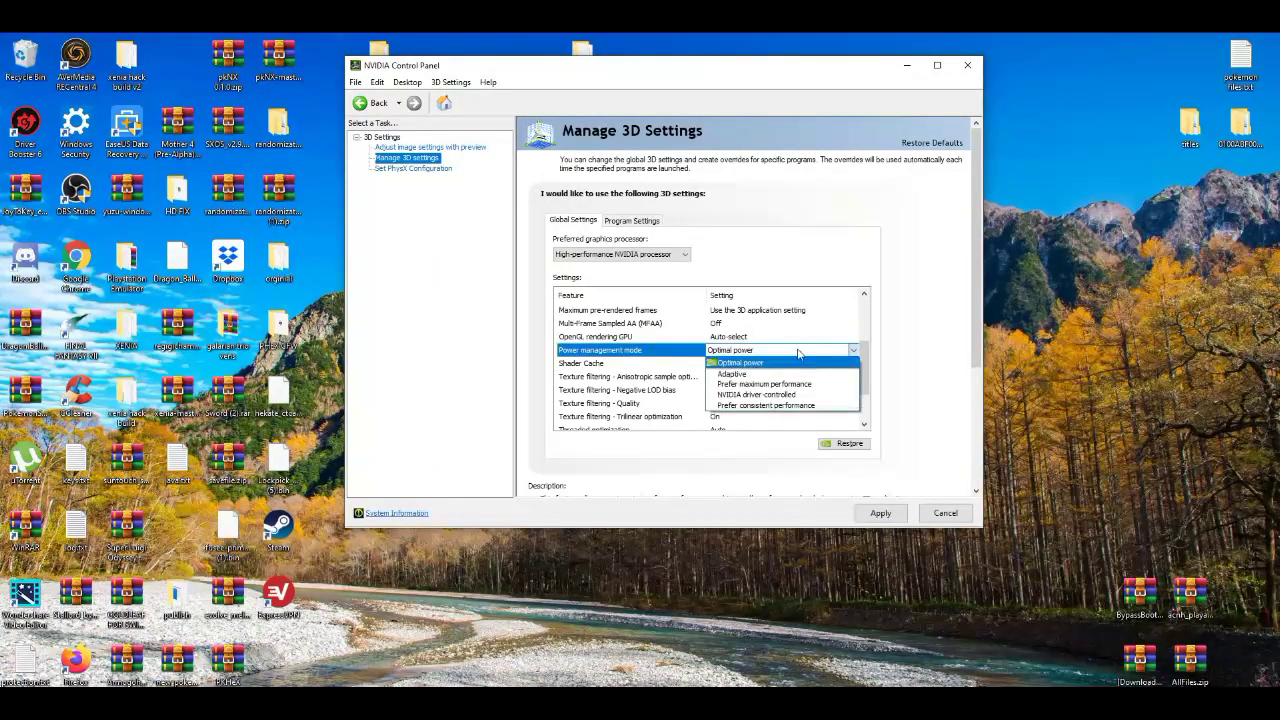
left_click(790, 385)
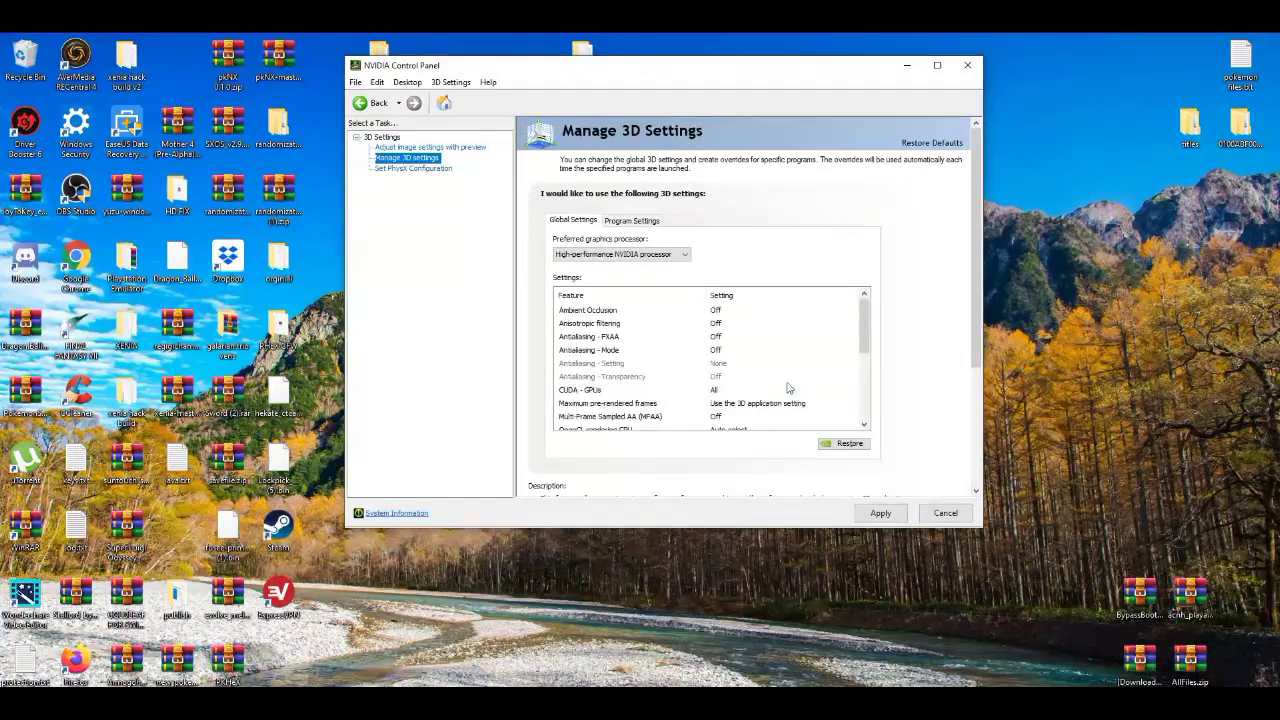
Step: Set Maximum pre-rendered frames to 1 in the global 3D settings
scroll(862, 320, "down", 1)
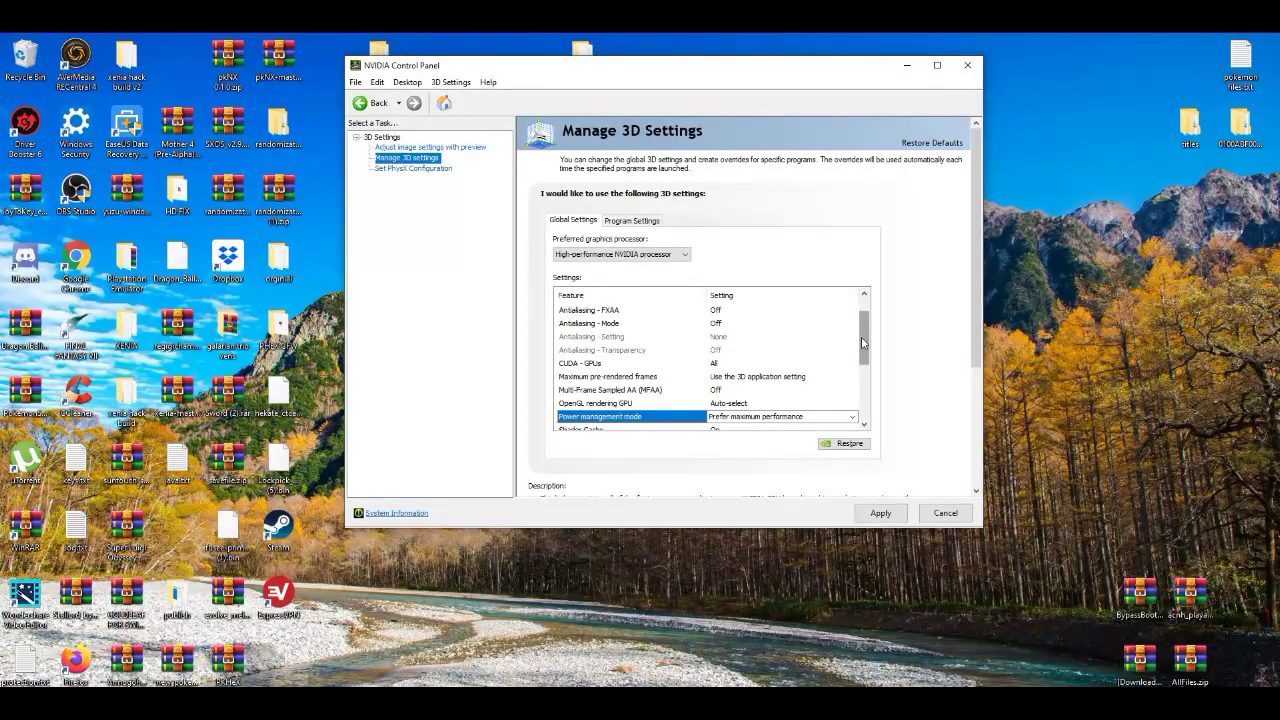
mouse_move(863, 343)
left_mouse_down()
mouse_move(863, 402)
mouse_move(856, 318)
mouse_move(858, 348)
left_mouse_up()
left_click(751, 379)
left_click(751, 377)
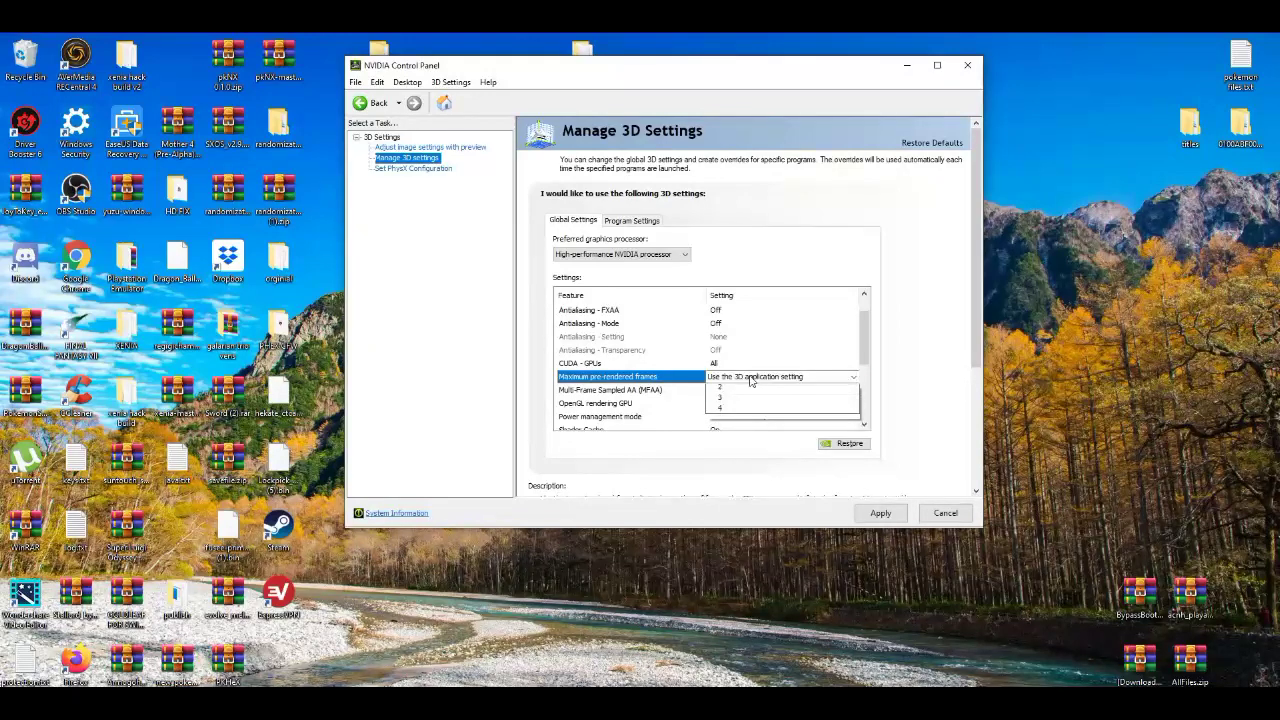
left_click(738, 404)
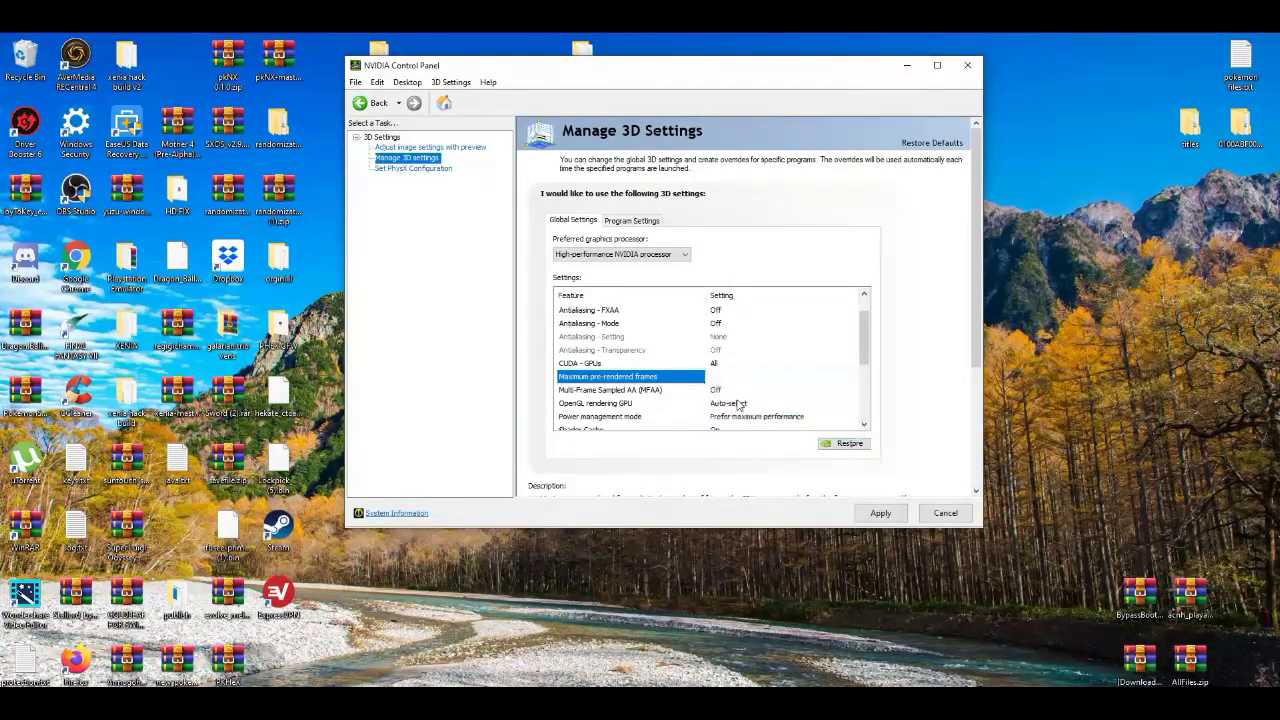
scroll(740, 405, "up", 1)
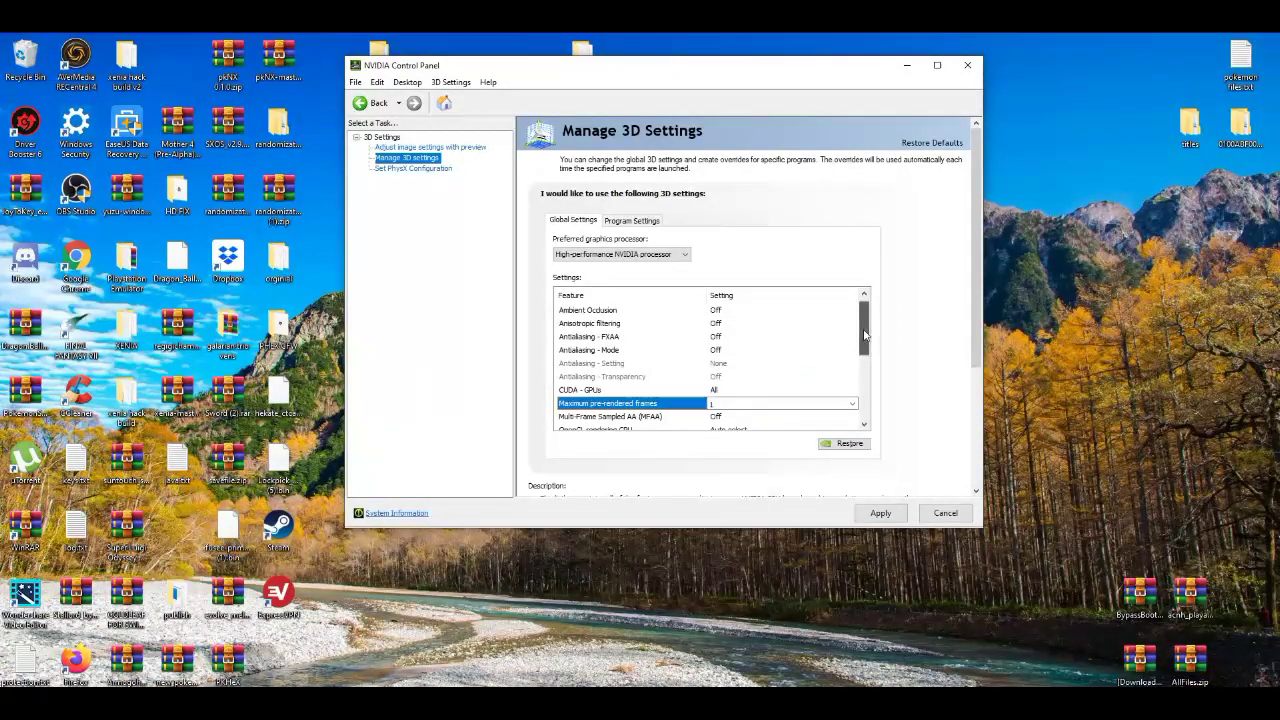
left_click_drag(863, 322, 864, 347)
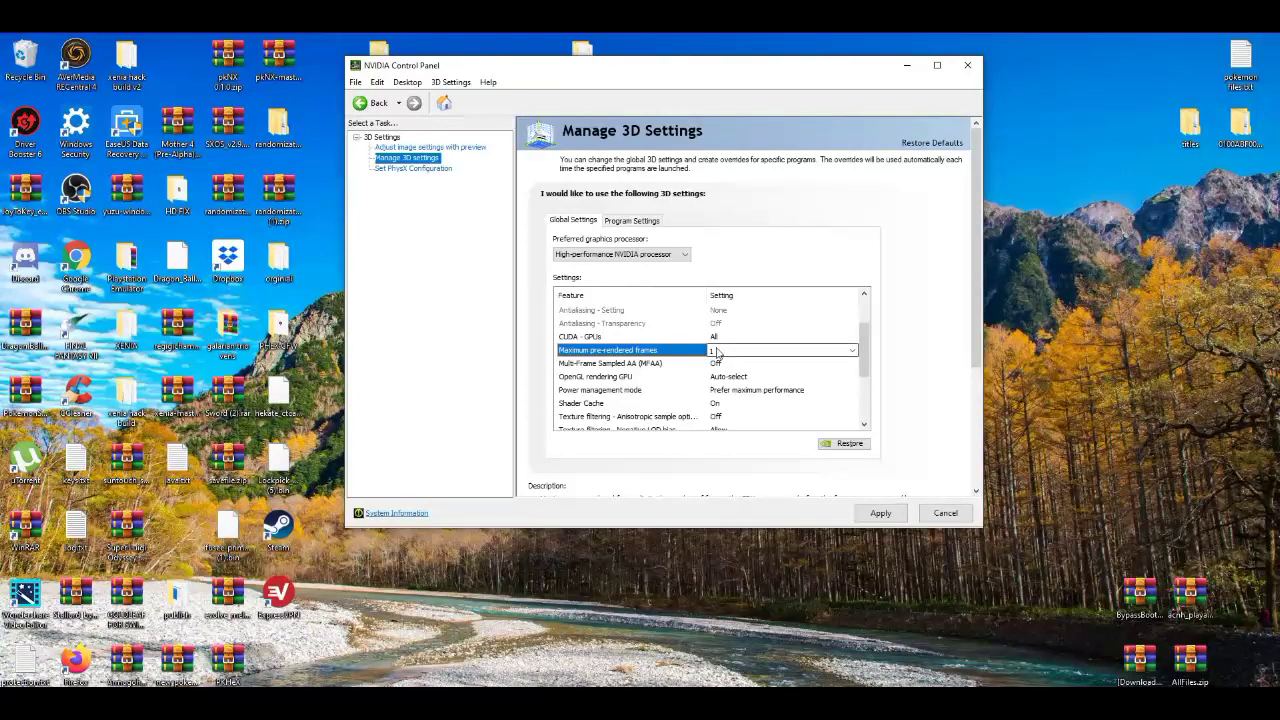
Step: Set Vertical sync to Off in the global 3D settings
left_click_drag(863, 350, 865, 400)
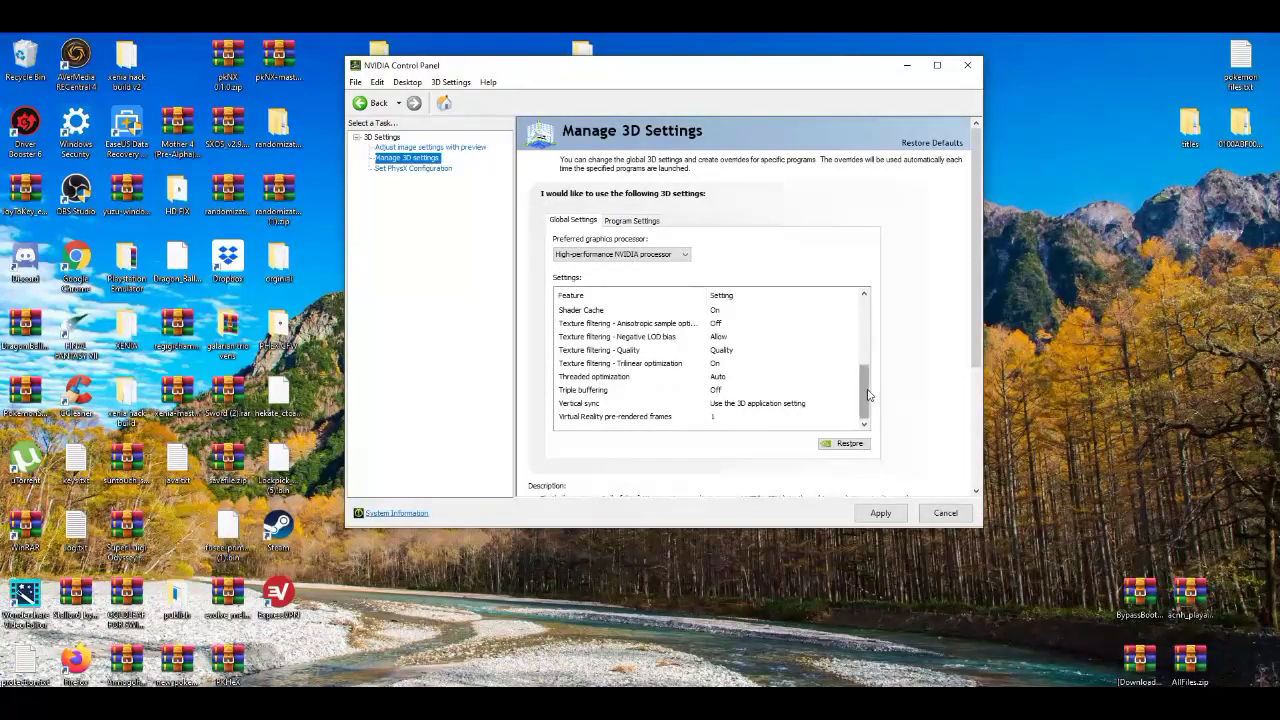
left_click(735, 404)
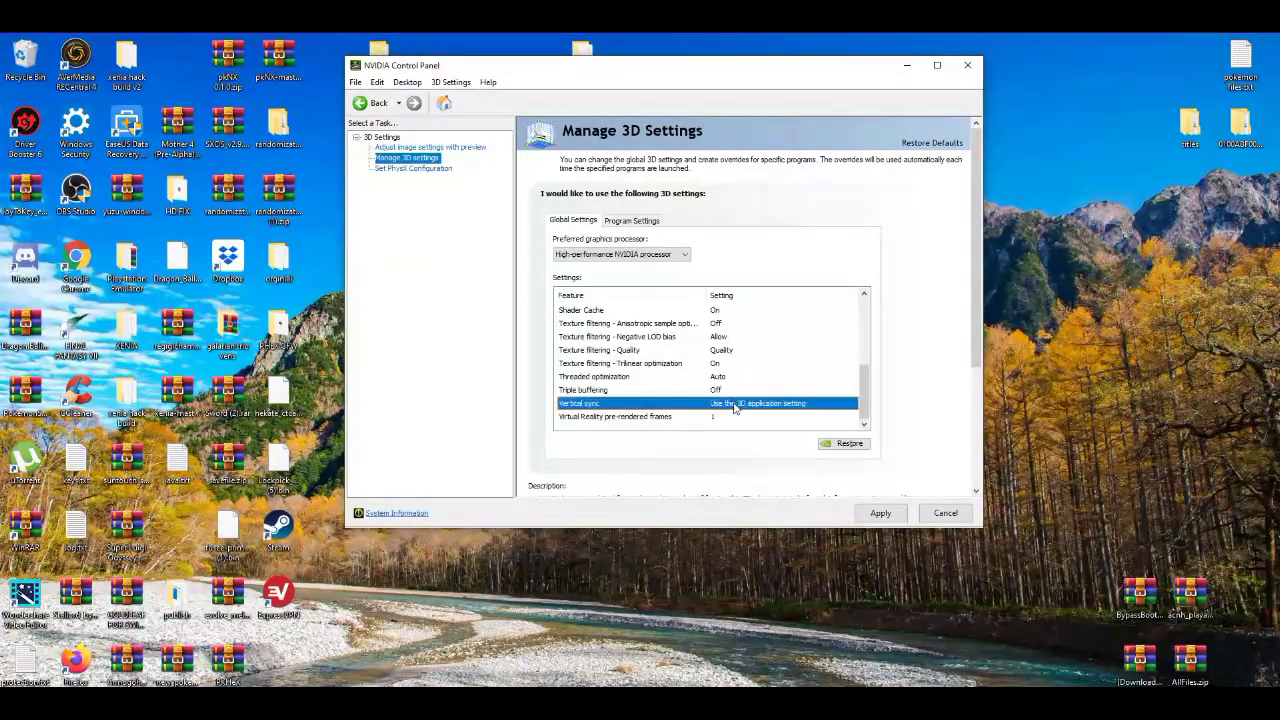
left_click(735, 404)
left_click(735, 404)
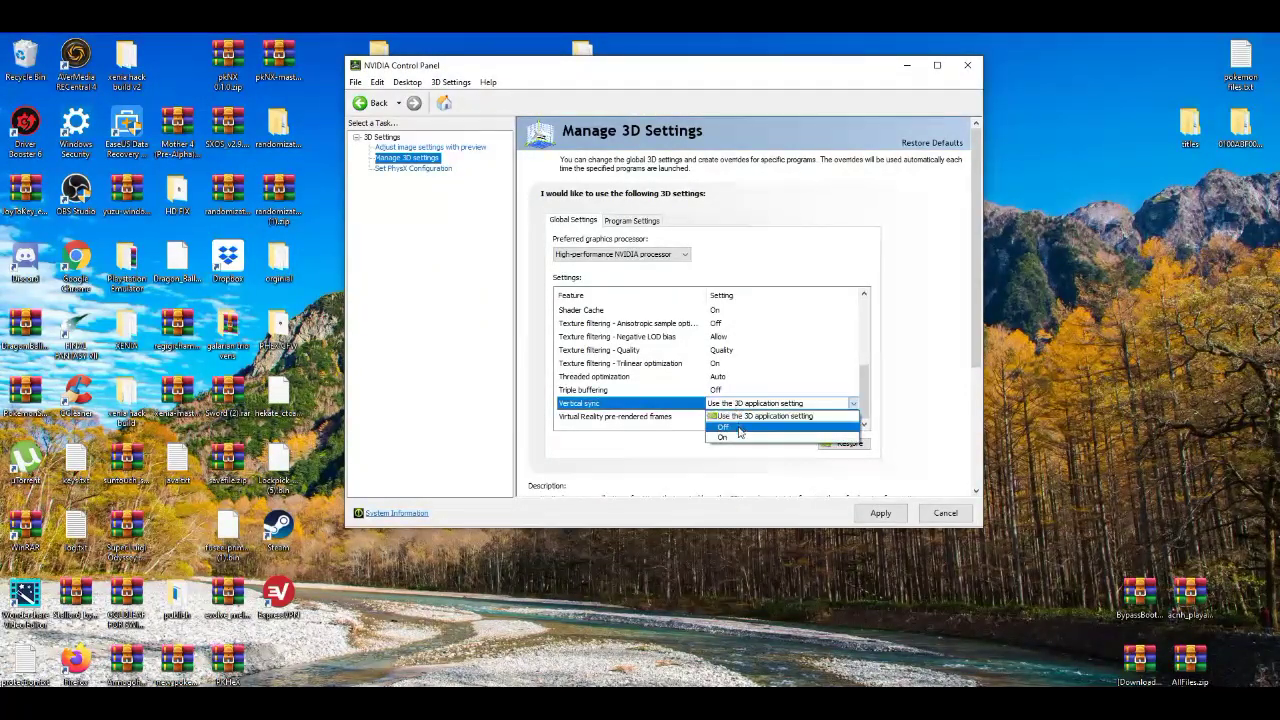
left_click(738, 432)
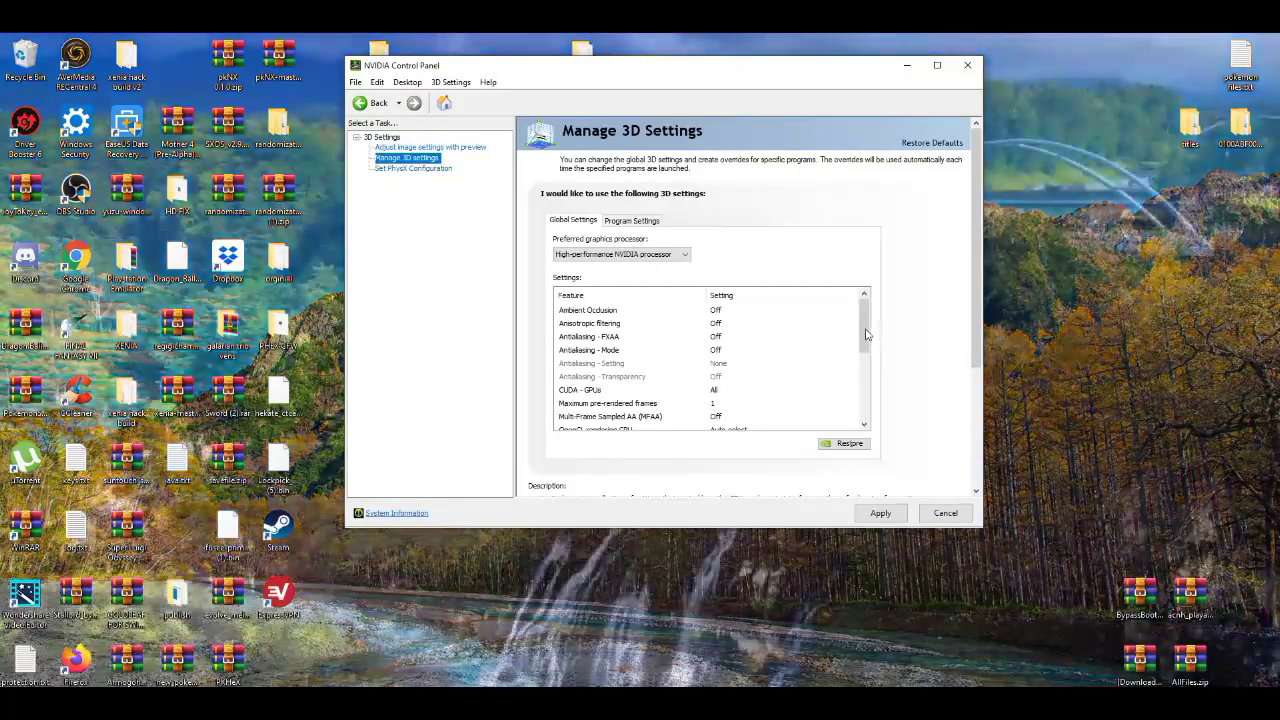
Step: Set Threaded optimization to On in the global 3D settings
scroll(866, 348, "down", 3)
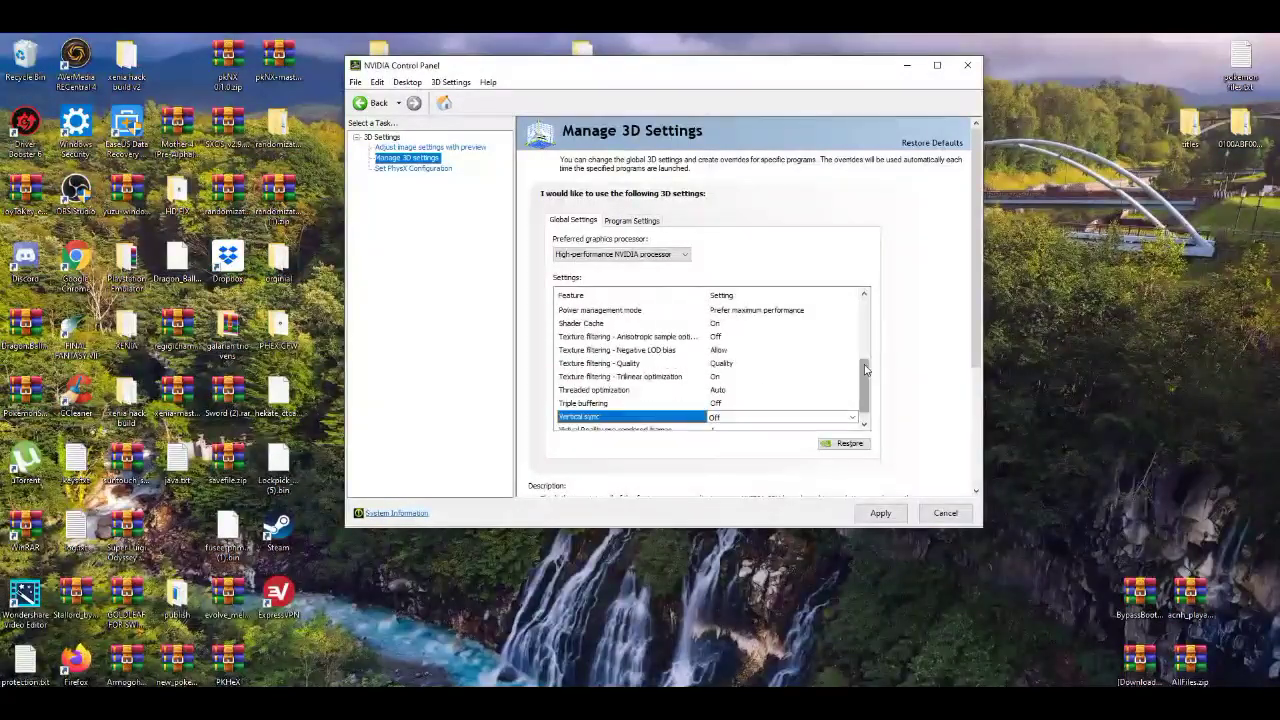
left_click_drag(863, 375, 863, 388)
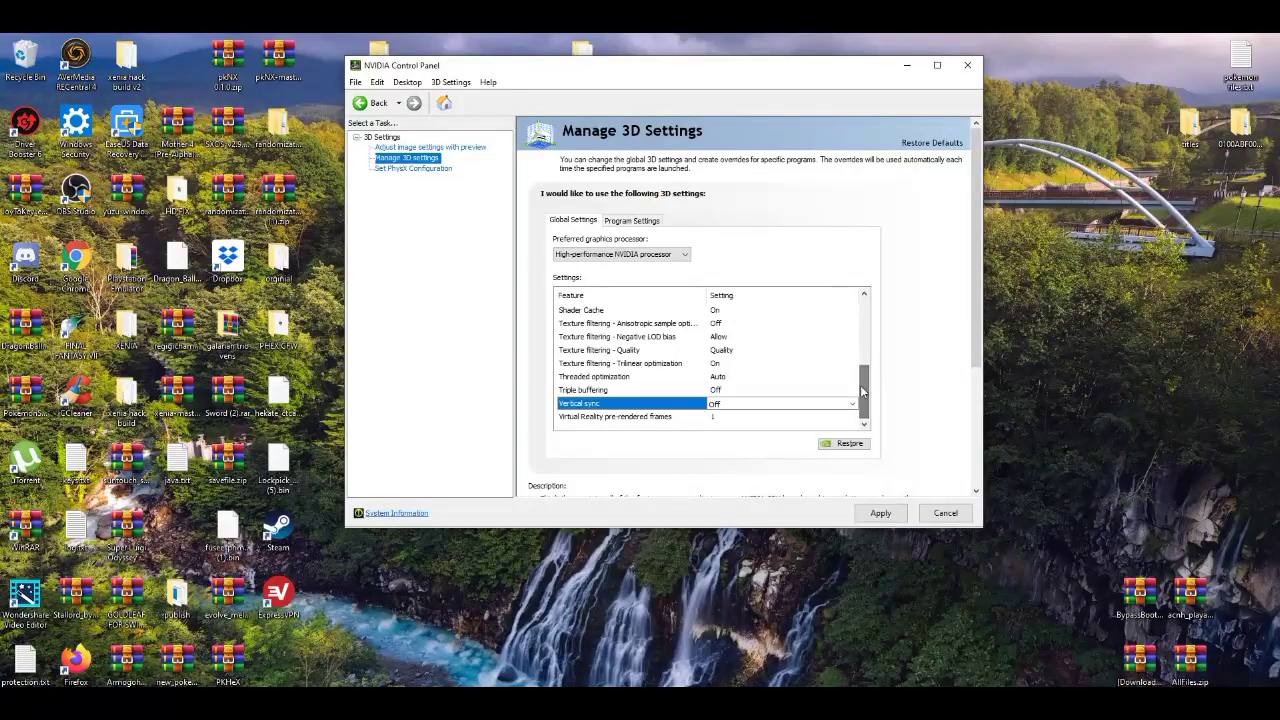
left_click(722, 378)
left_click(738, 380)
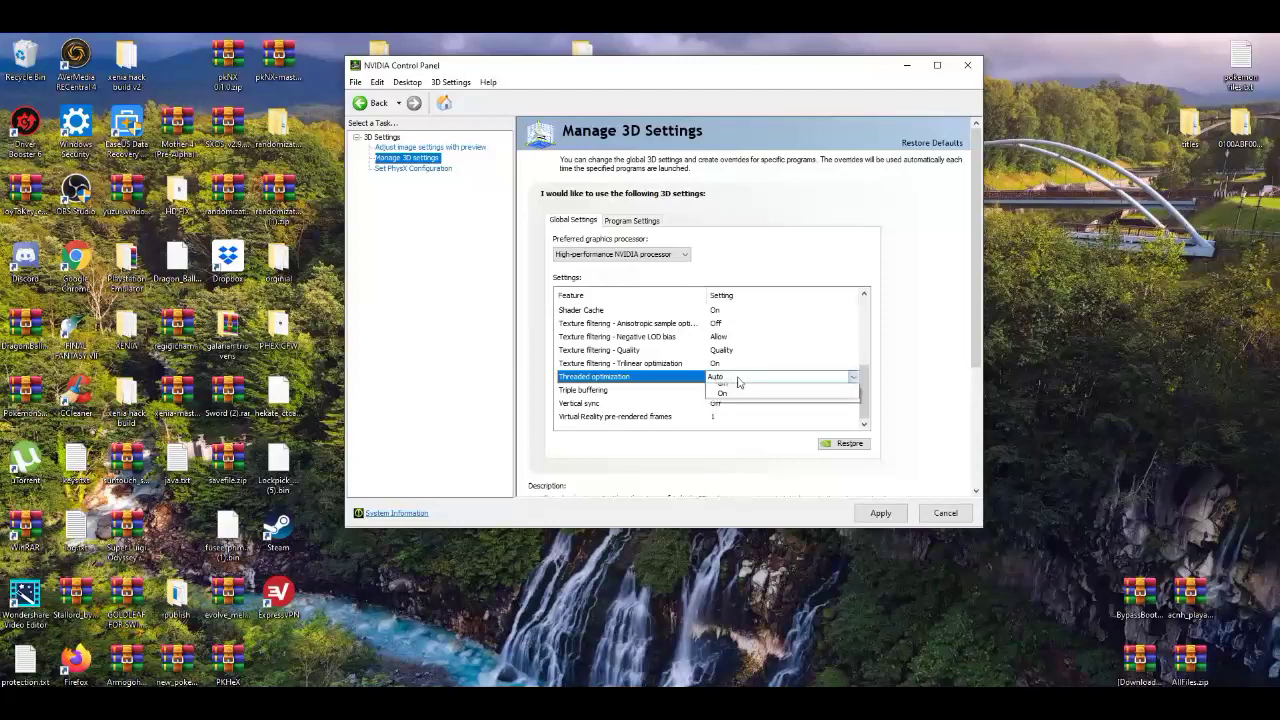
left_click(730, 412)
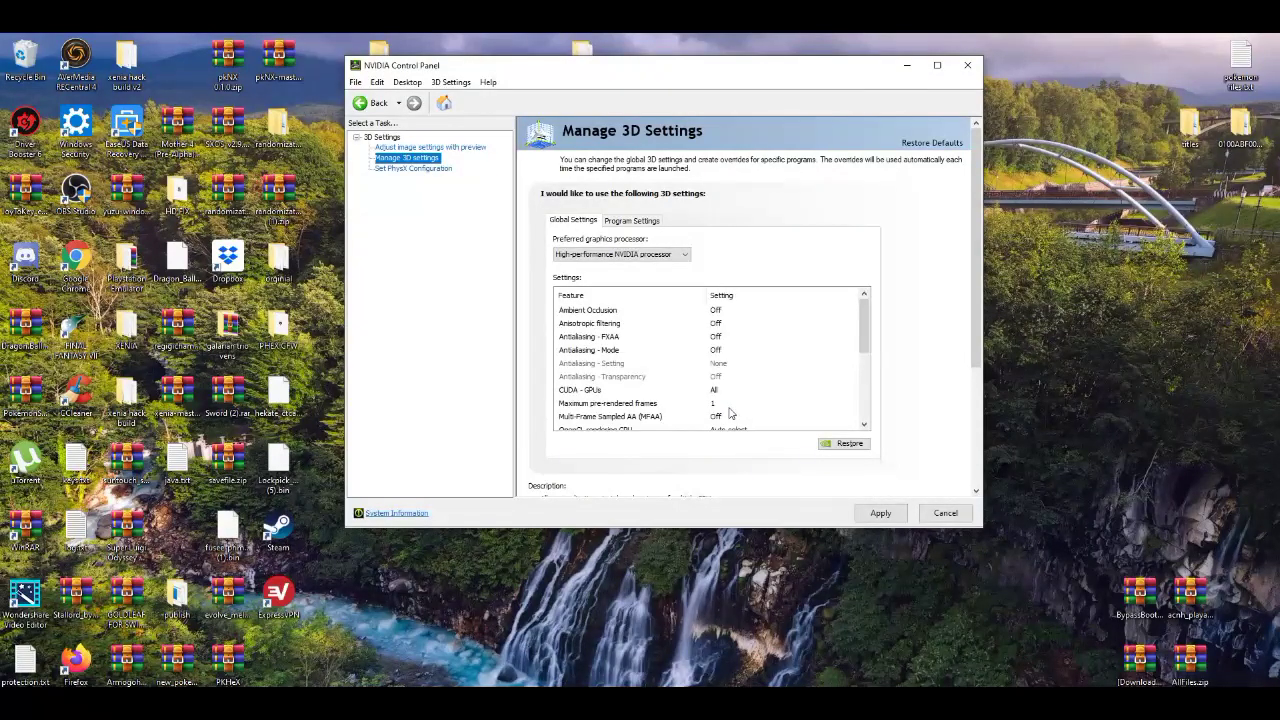
Step: Choose Quality for the Texture filtering - Quality feature in the global 3D settings
scroll(860, 328, "up", 1)
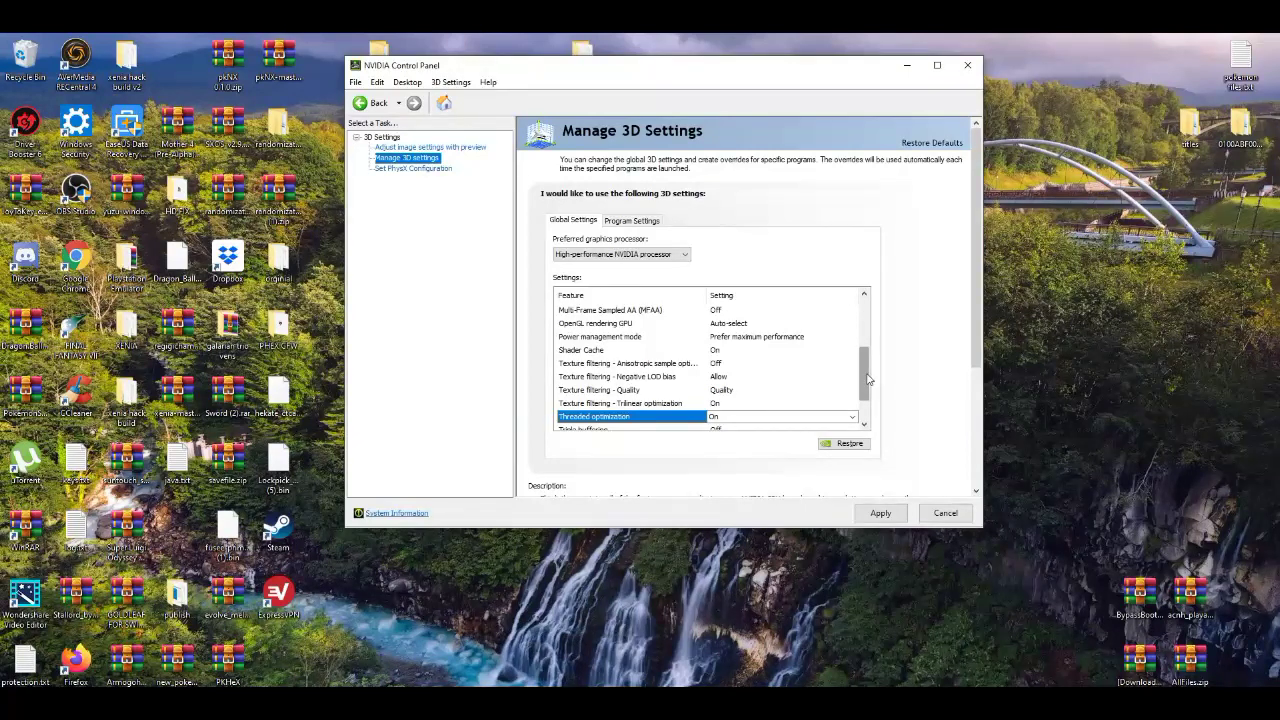
left_click_drag(868, 378, 865, 425)
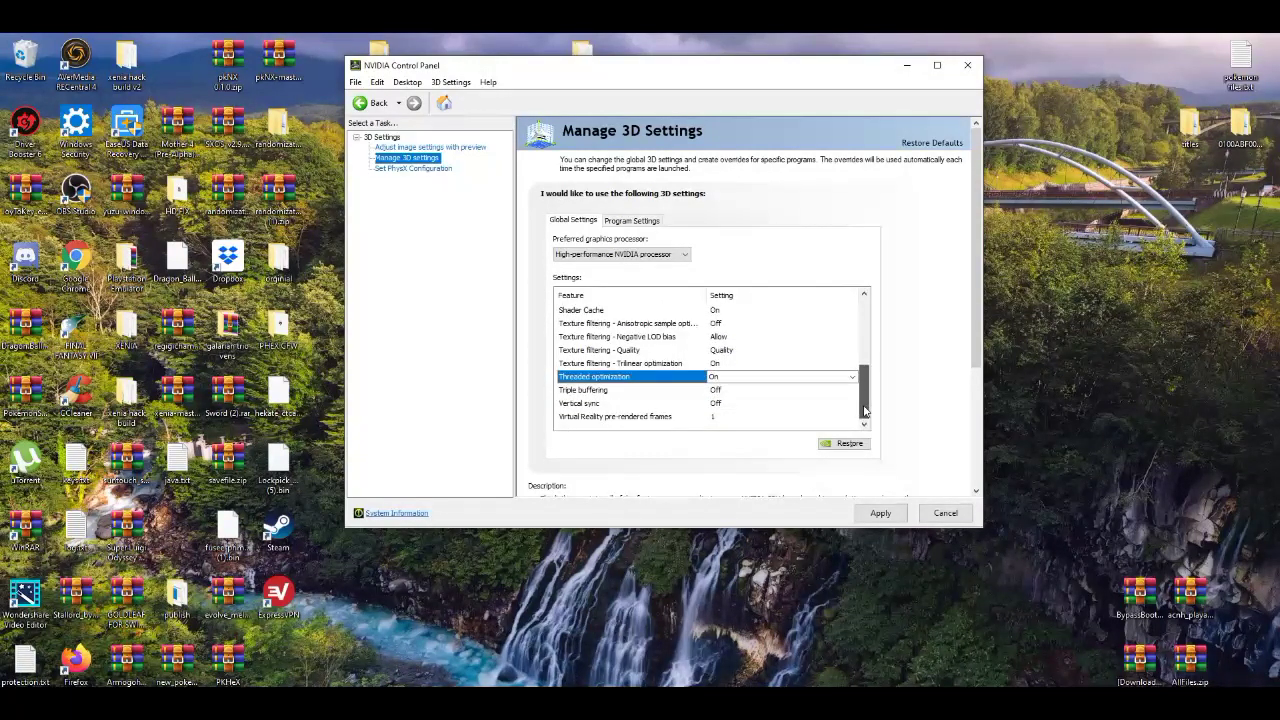
scroll(735, 401, "up", 2)
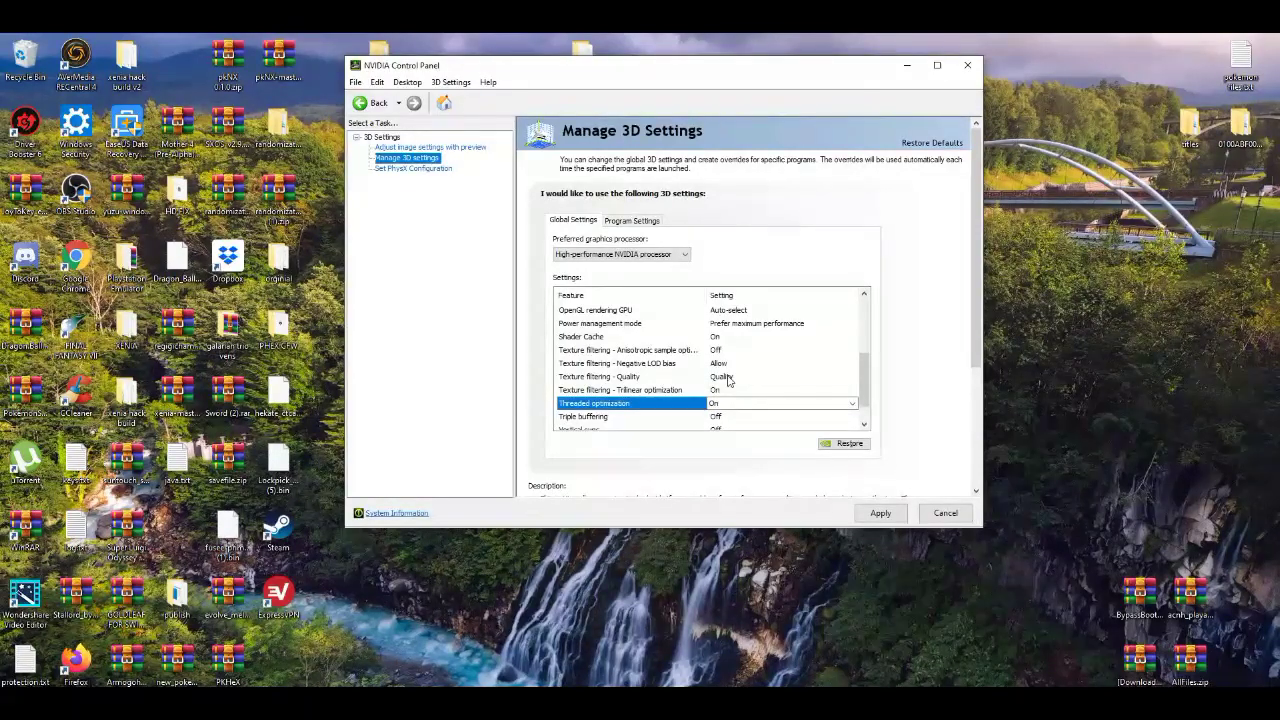
left_click(728, 378)
left_click(750, 379)
left_click(736, 381)
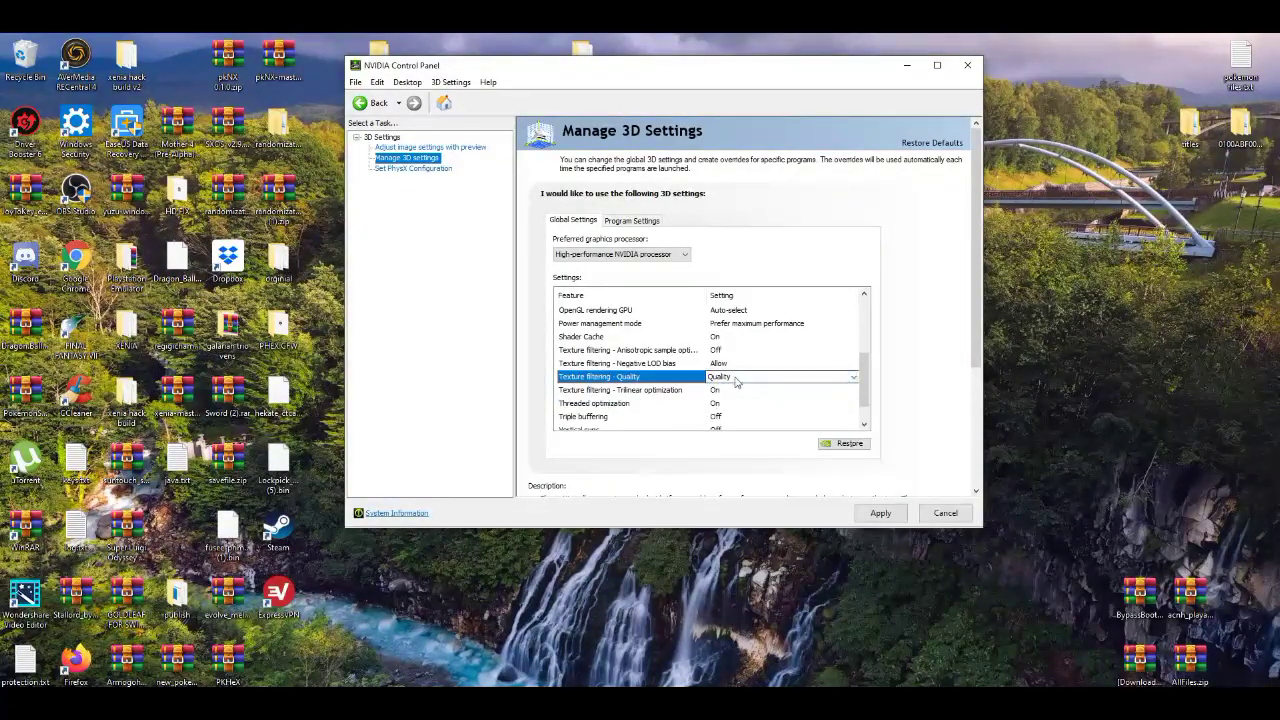
left_click(736, 381)
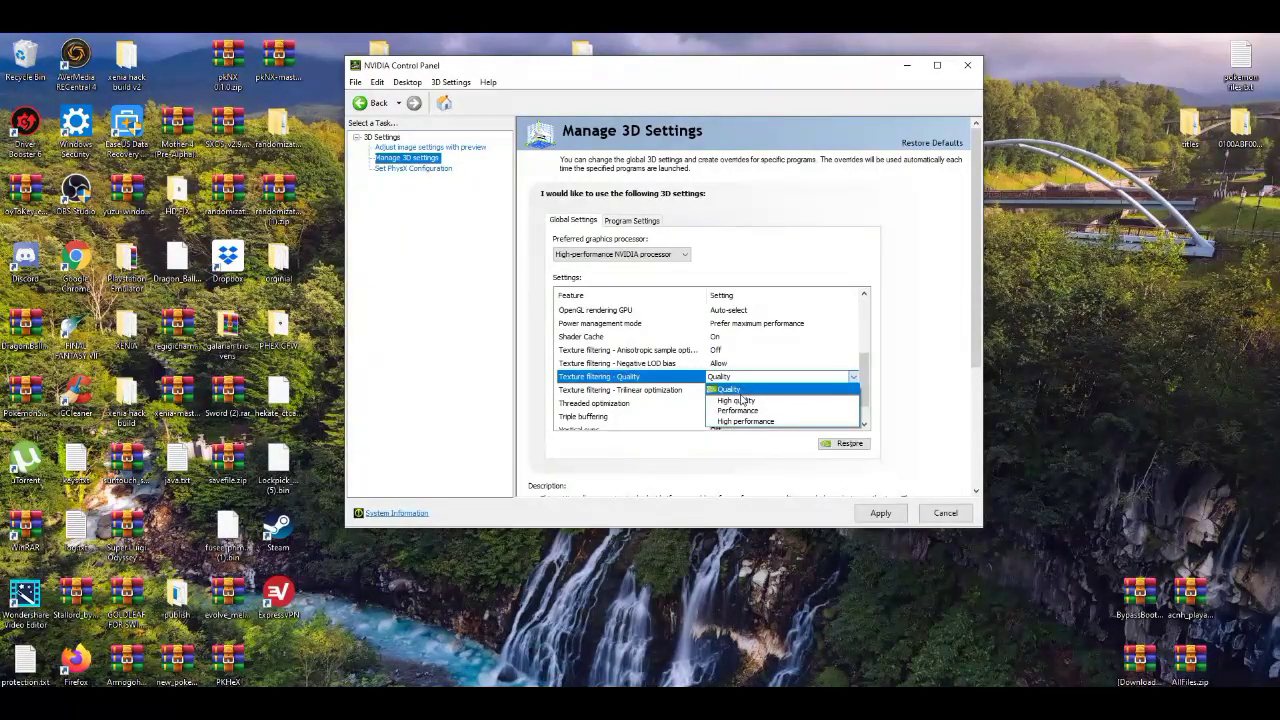
left_click(745, 388)
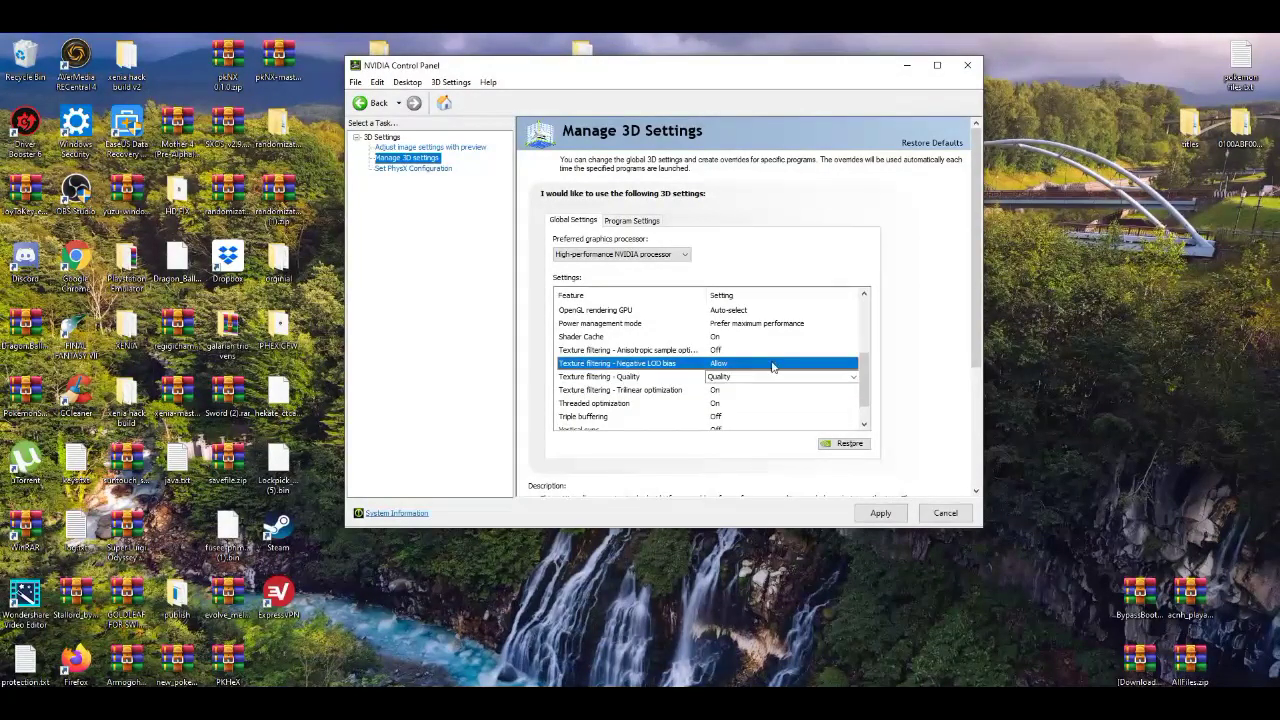
Step: Choose Allow for the Texture filtering - Negative LOD bias feature
left_click(775, 365)
left_click(775, 365)
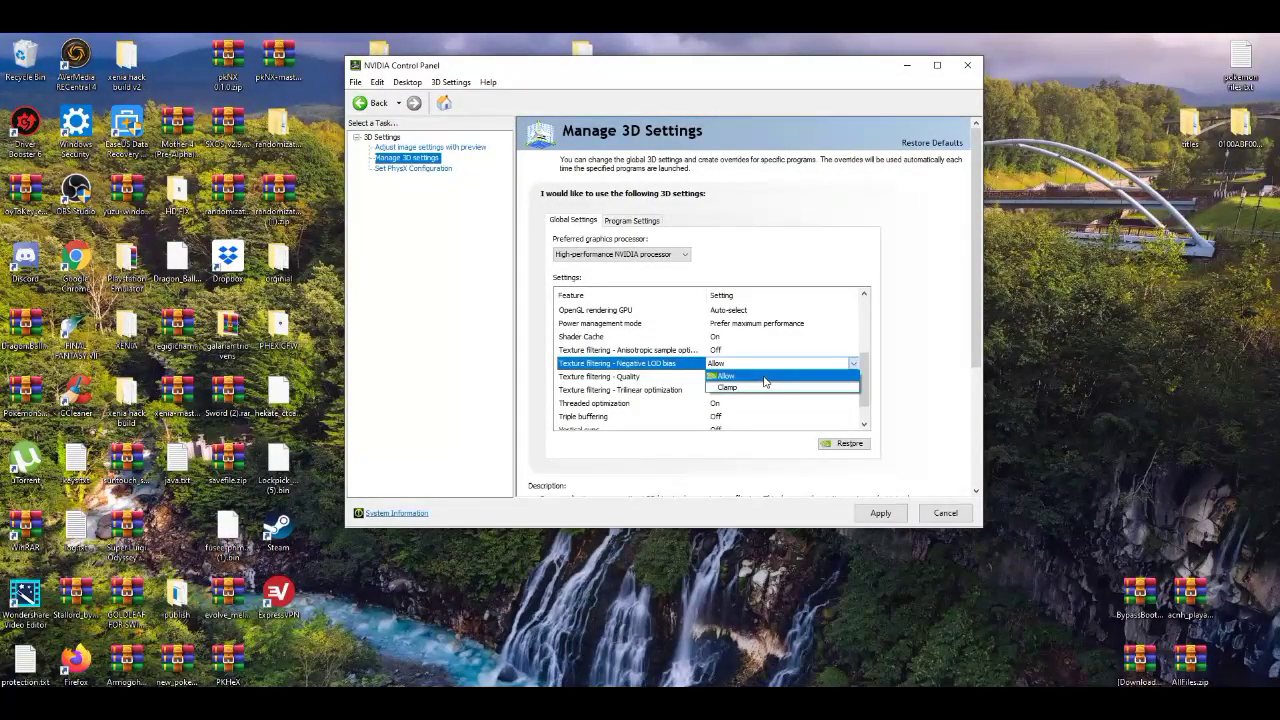
left_click(765, 376)
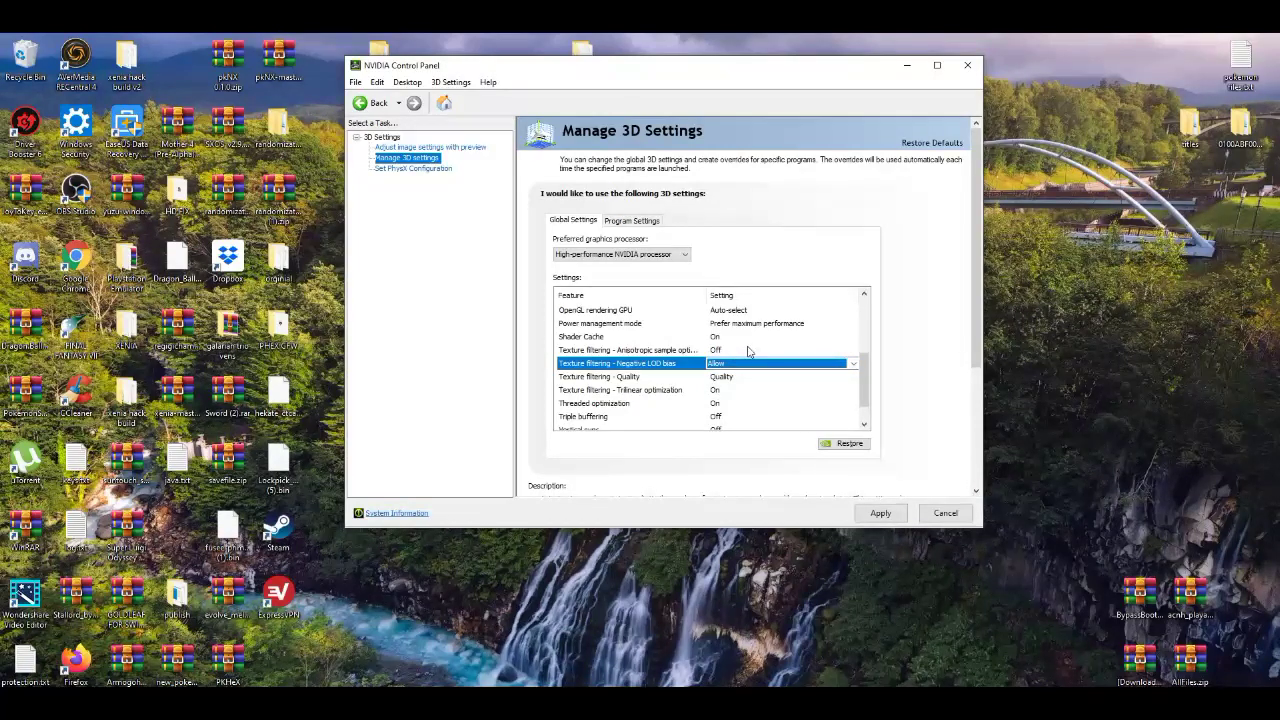
Step: Set the Texture filtering - Anisotropic sample optimization feature to On
left_click(728, 352)
left_click(728, 352)
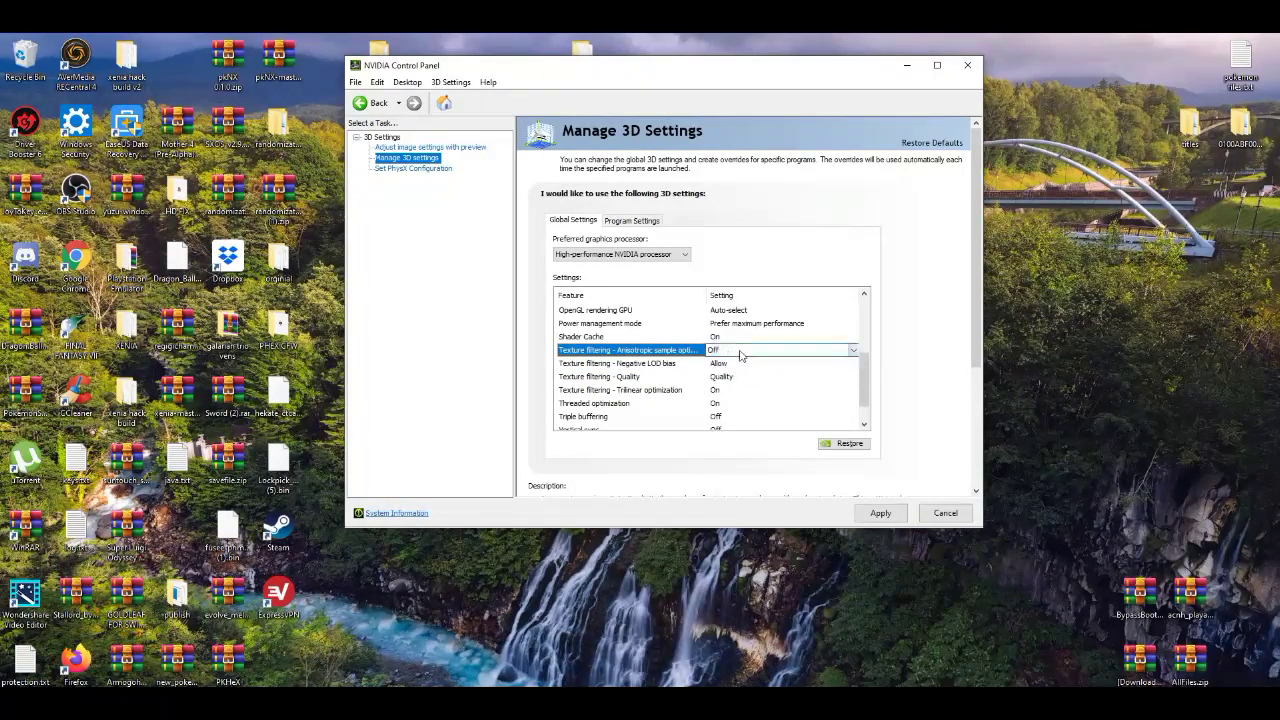
left_click(730, 354)
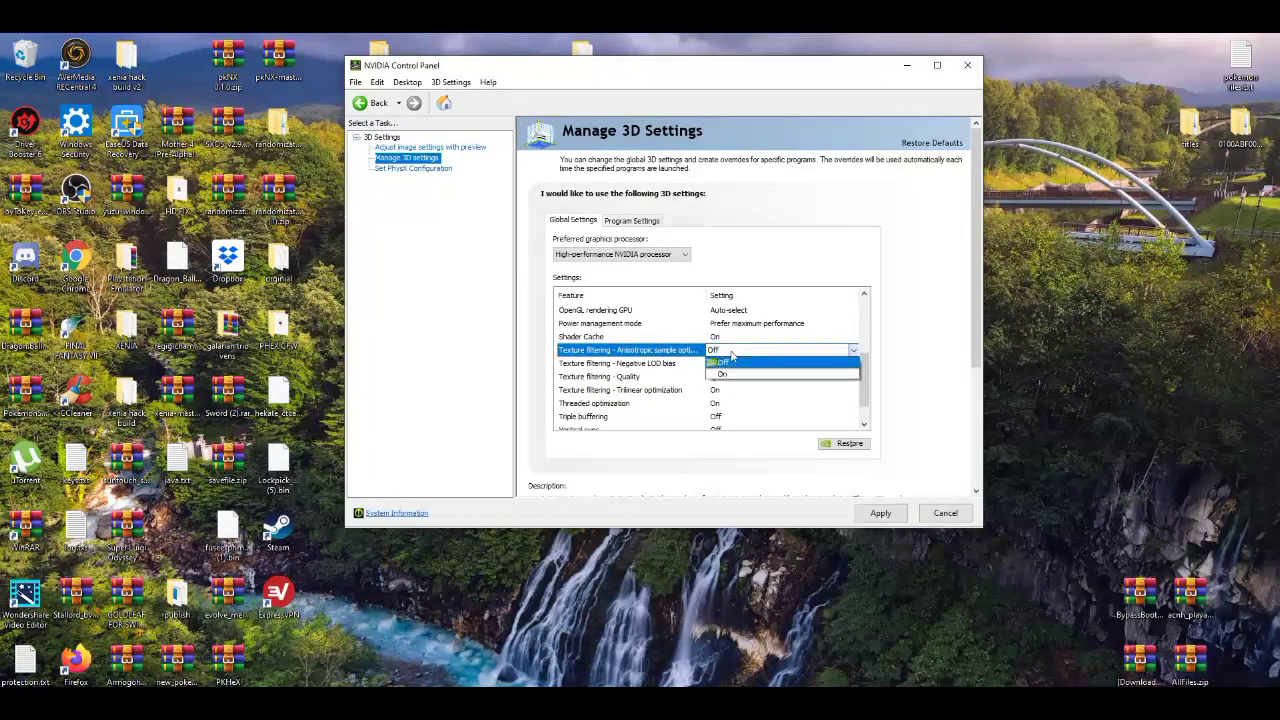
left_click(731, 374)
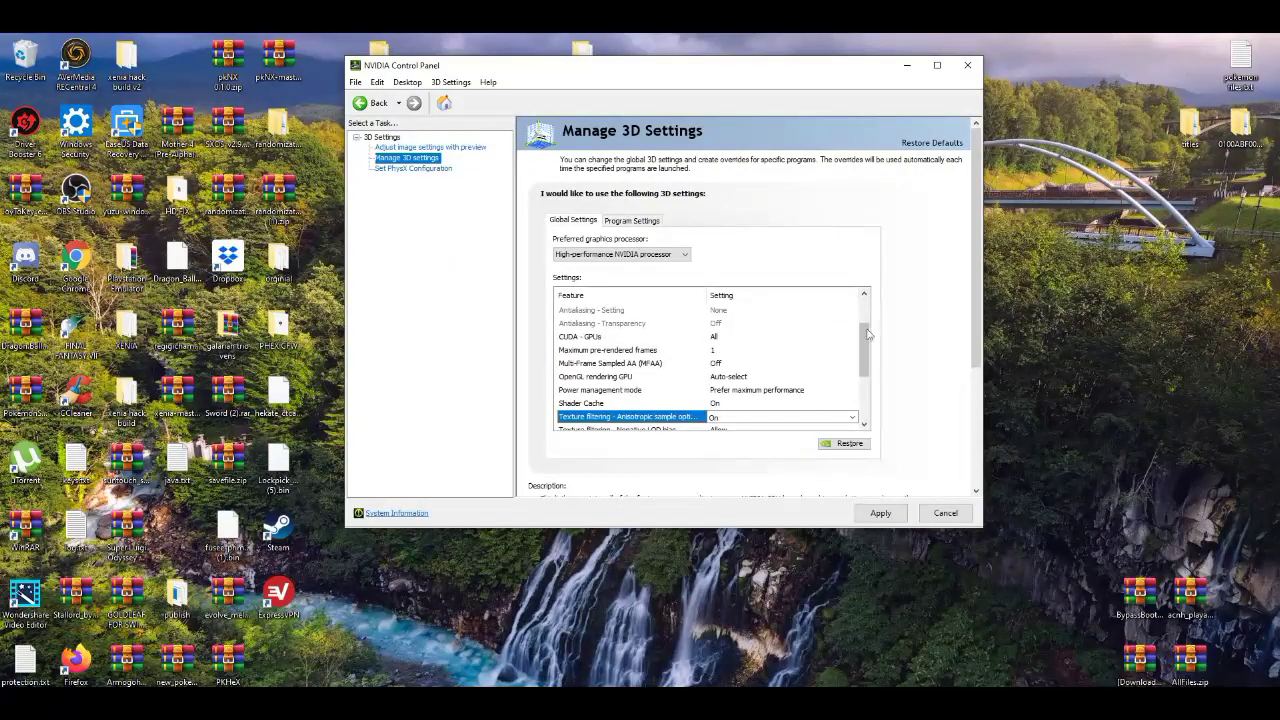
Step: Apply the changed global 3D settings and review the choices for the preferred graphics processor
scroll(865, 341, "up", 1)
left_click_drag(865, 341, 855, 314)
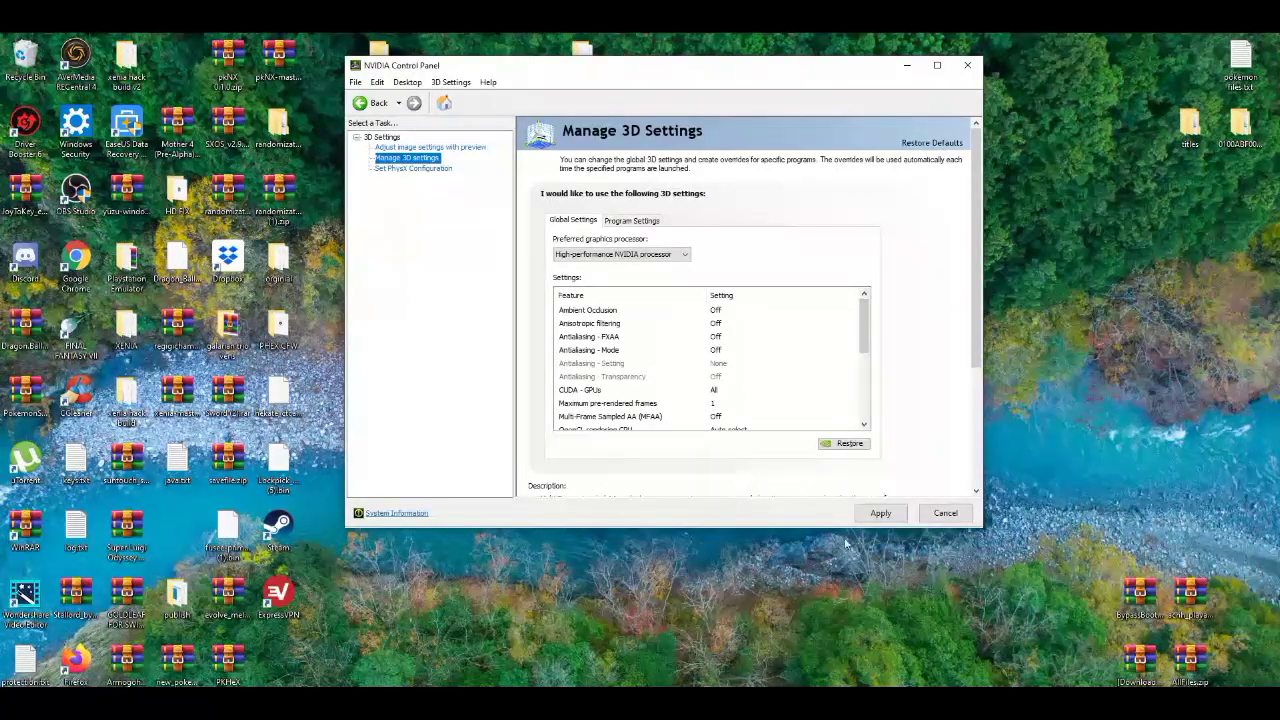
left_click(880, 515)
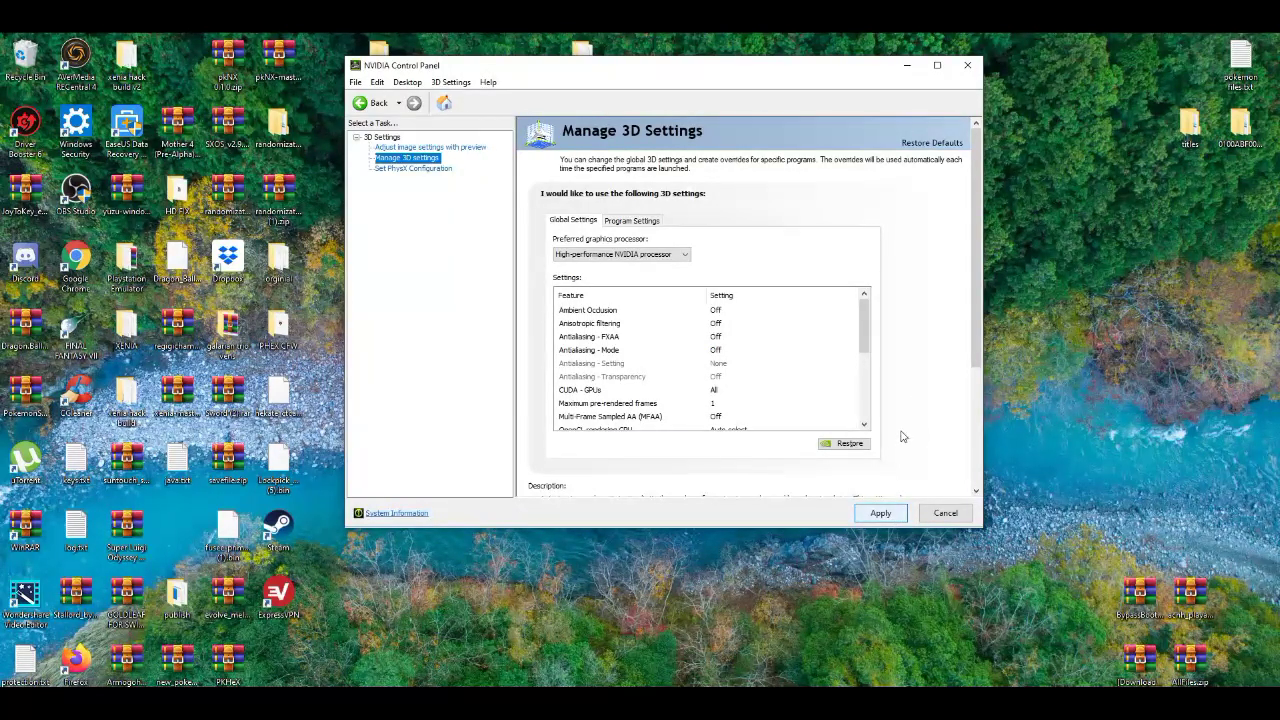
left_click(881, 514)
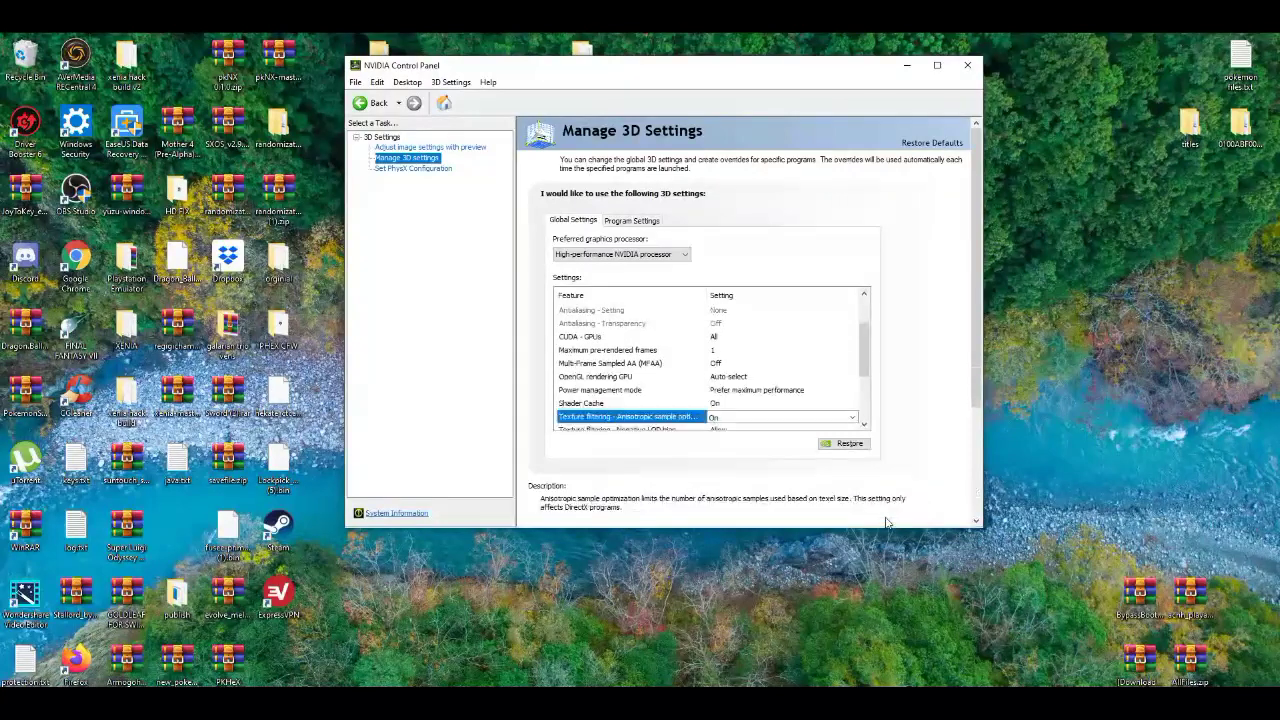
left_click(636, 255)
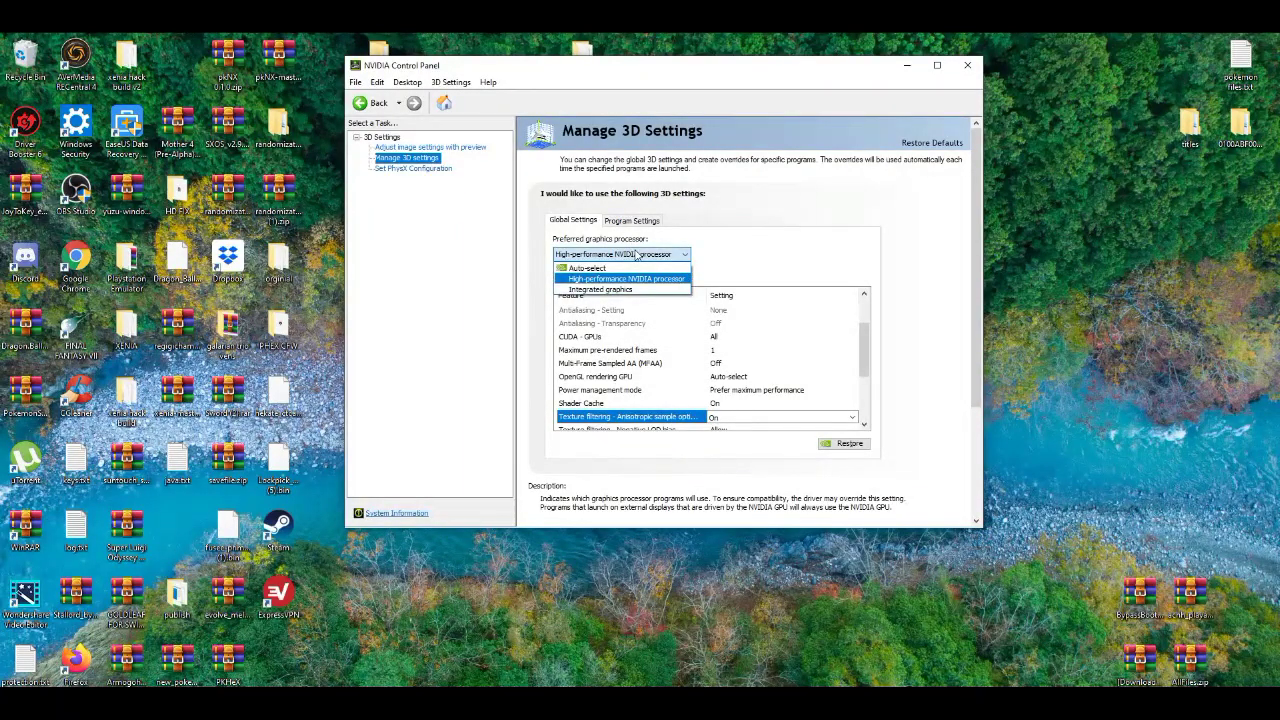
left_click(636, 255)
Step: Add yuzu.exe as a program to customize in the program-specific 3D settings
left_click(627, 219)
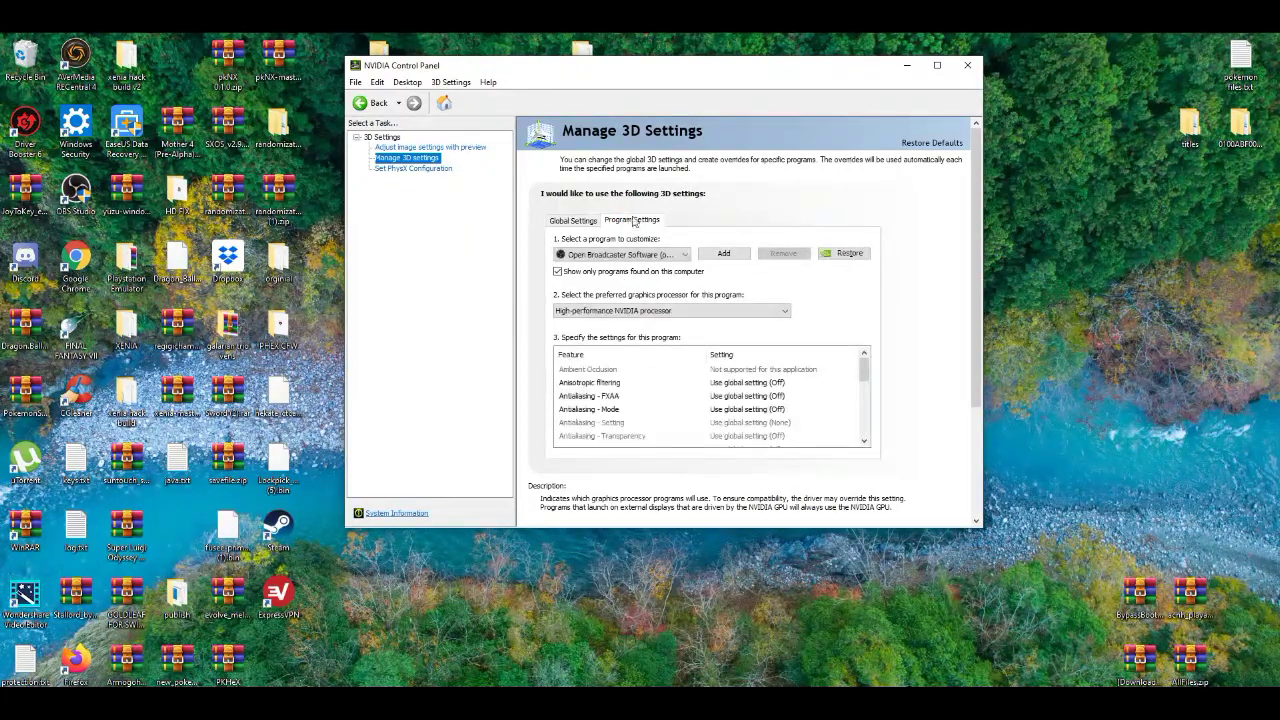
left_click(686, 255)
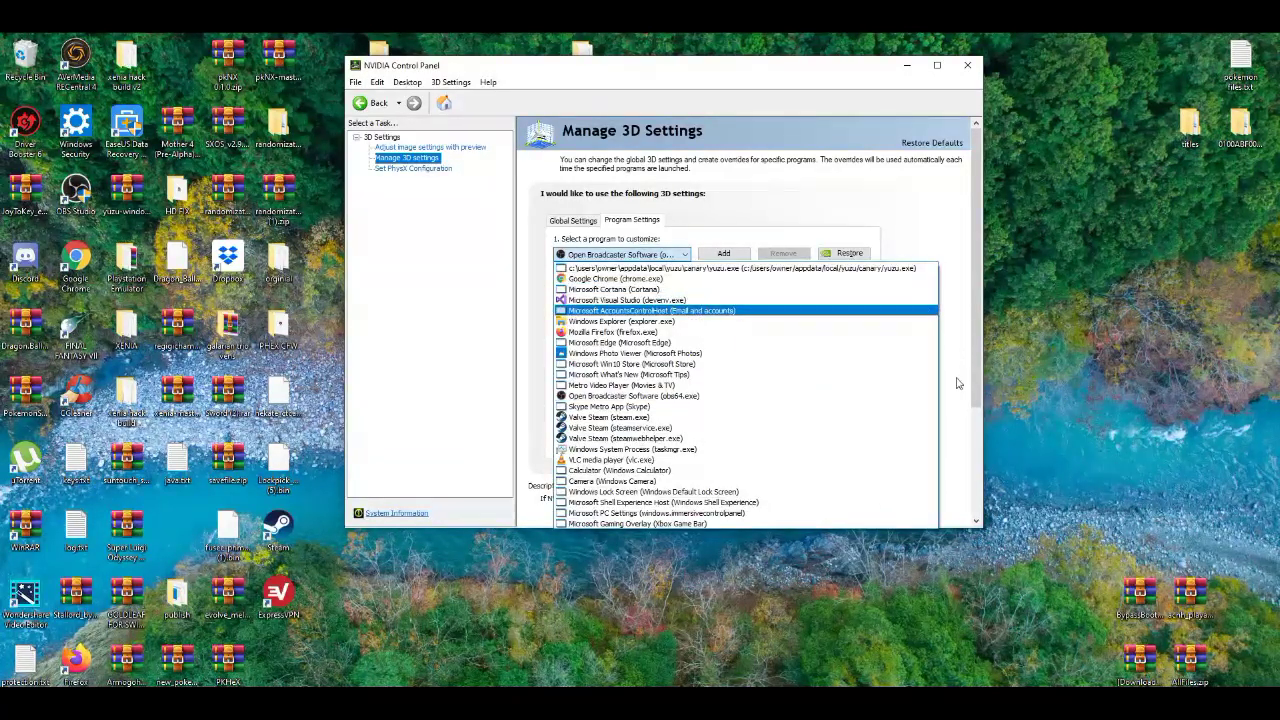
left_click(953, 279)
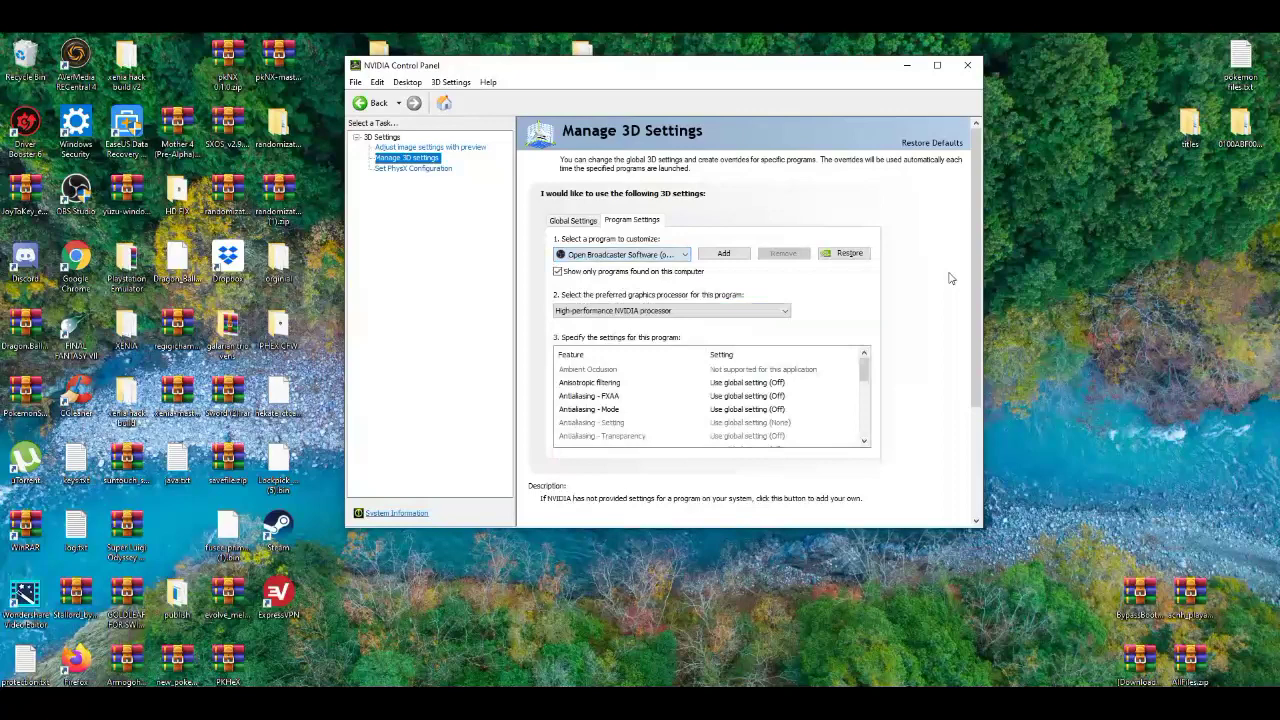
left_click(723, 254)
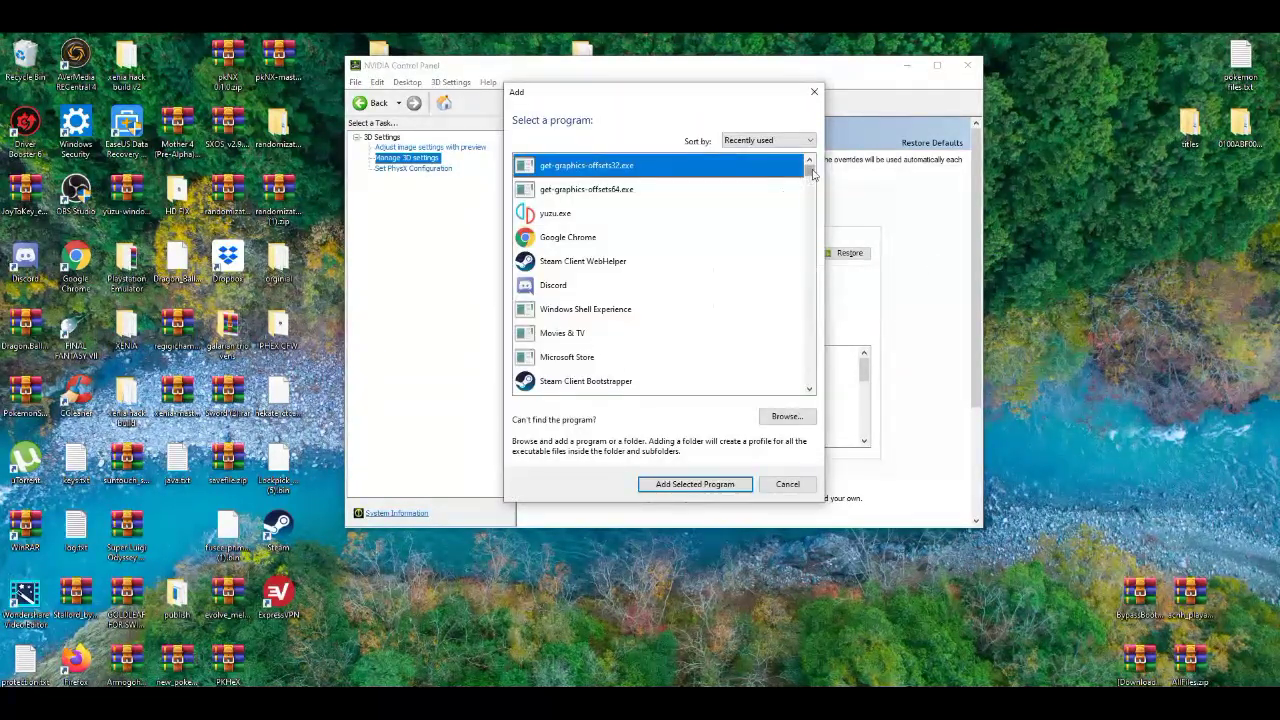
left_click(572, 215)
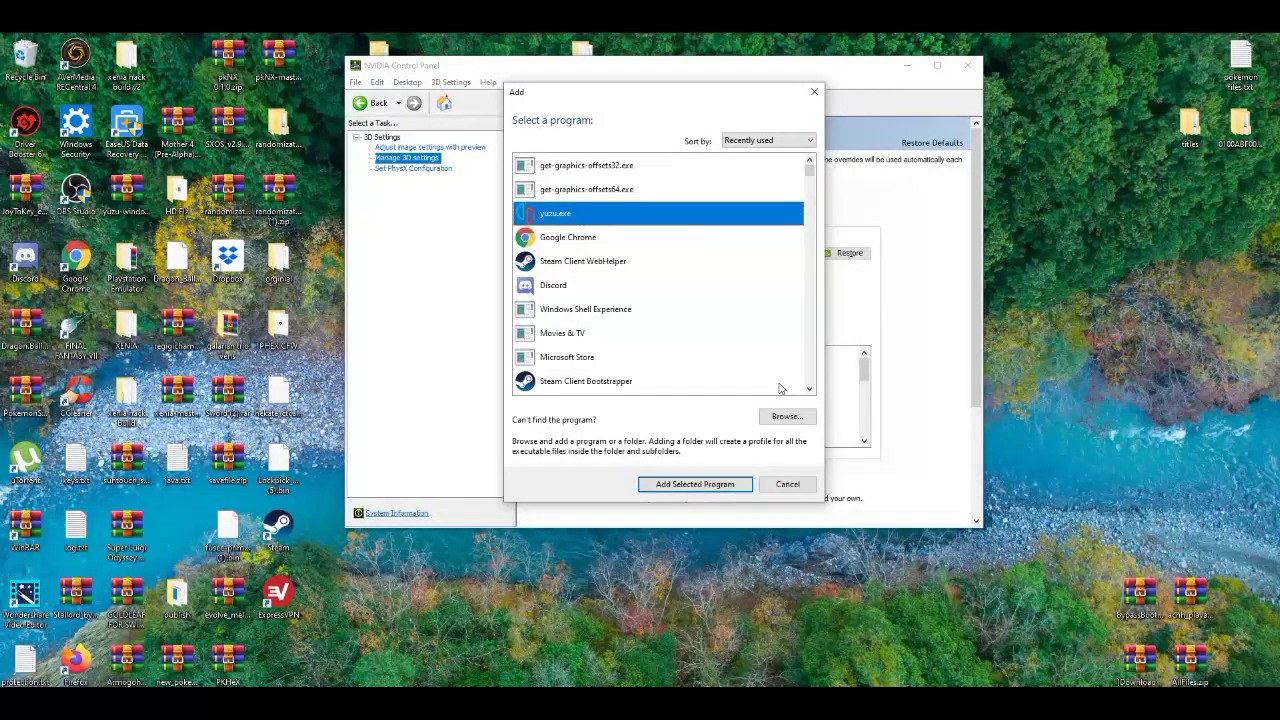
left_click(696, 484)
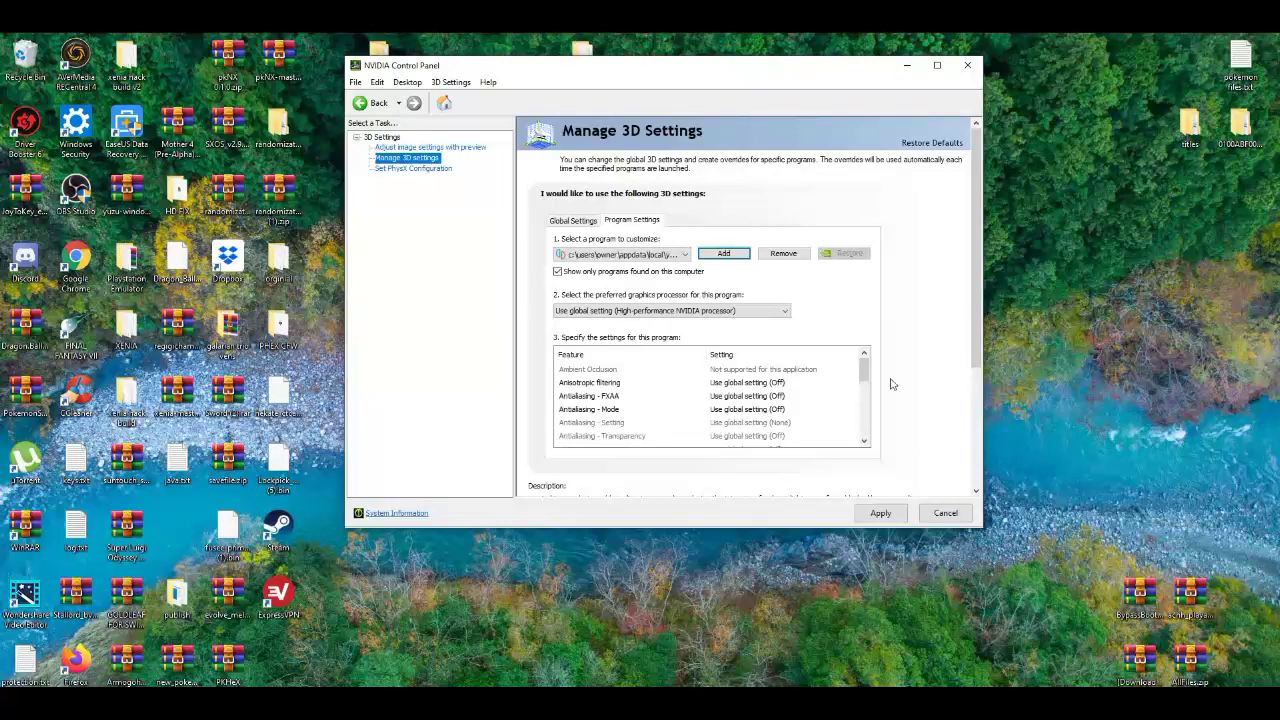
Step: Choose the global setting (High-performance NVIDIA processor) as yuzu.exe's preferred graphics processor and apply the program settings
left_click_drag(866, 373, 870, 443)
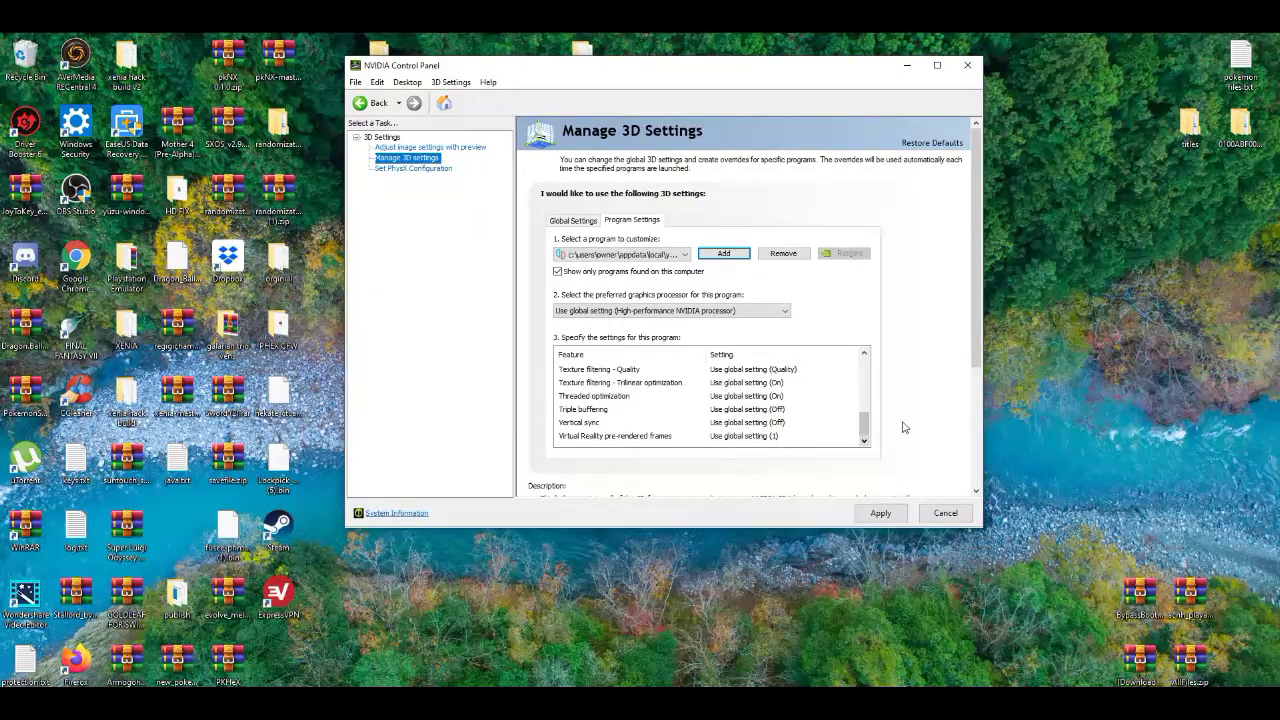
left_click(764, 311)
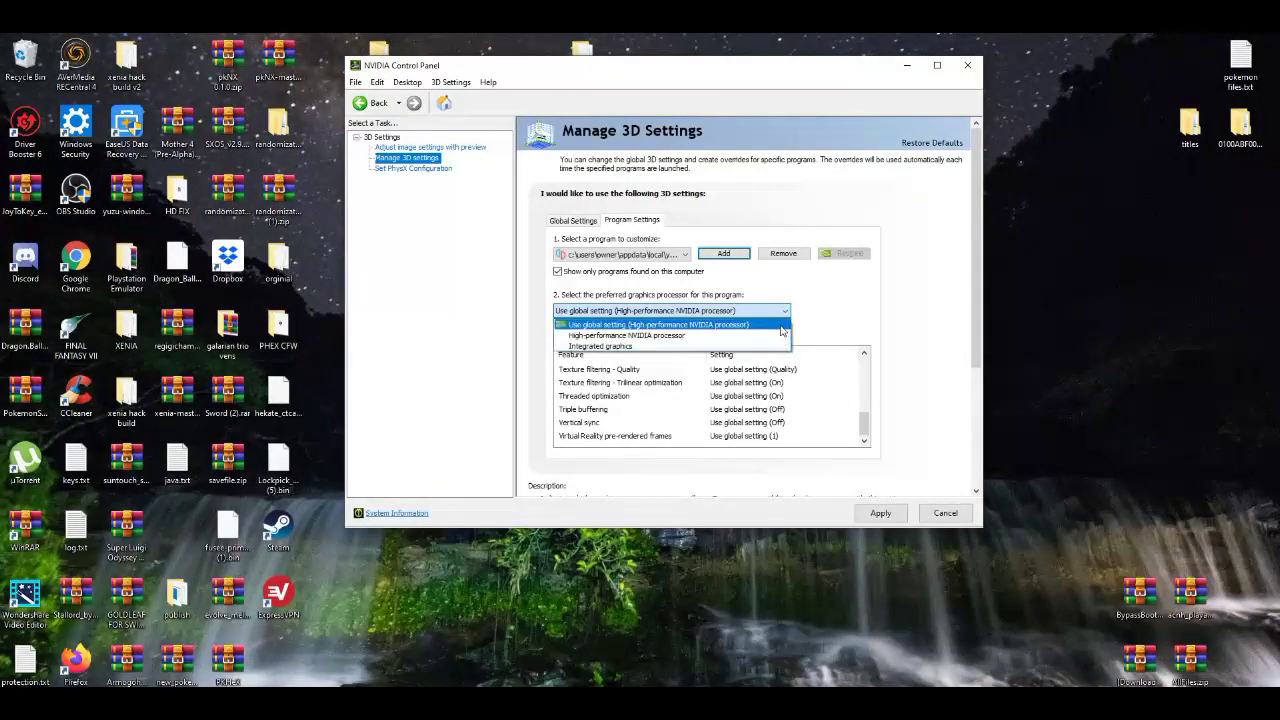
left_click(782, 327)
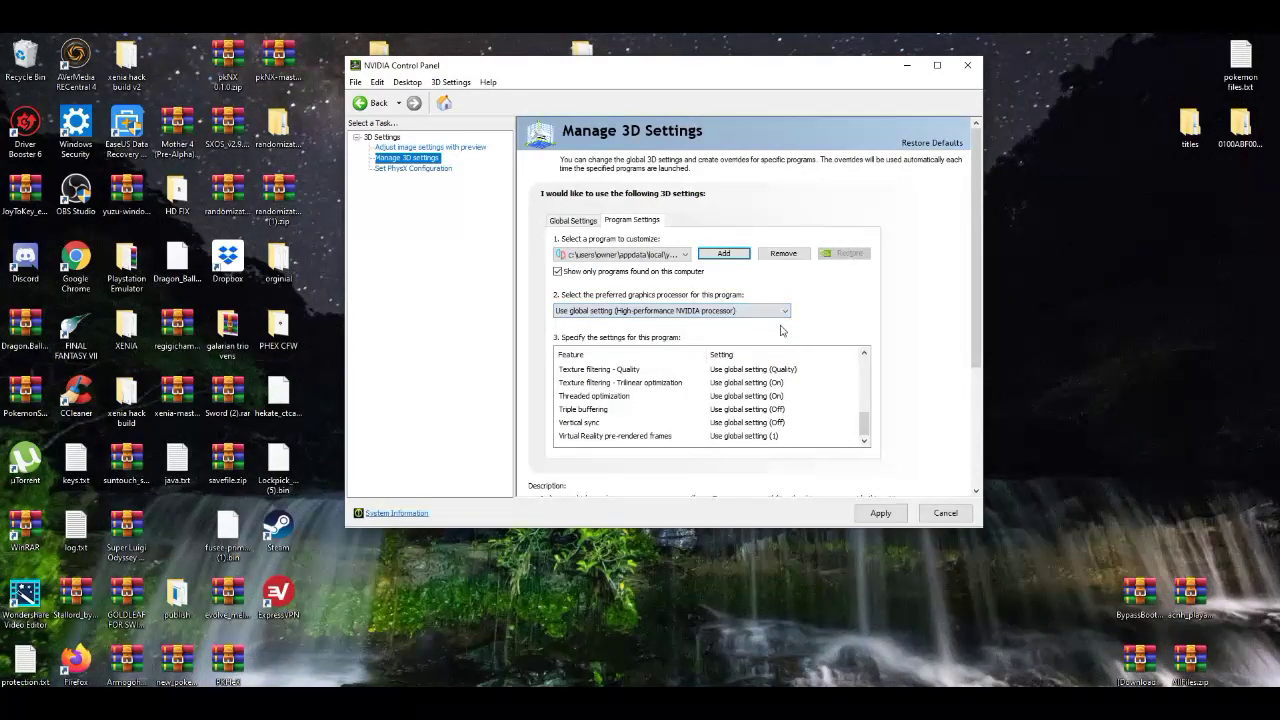
left_click(882, 515)
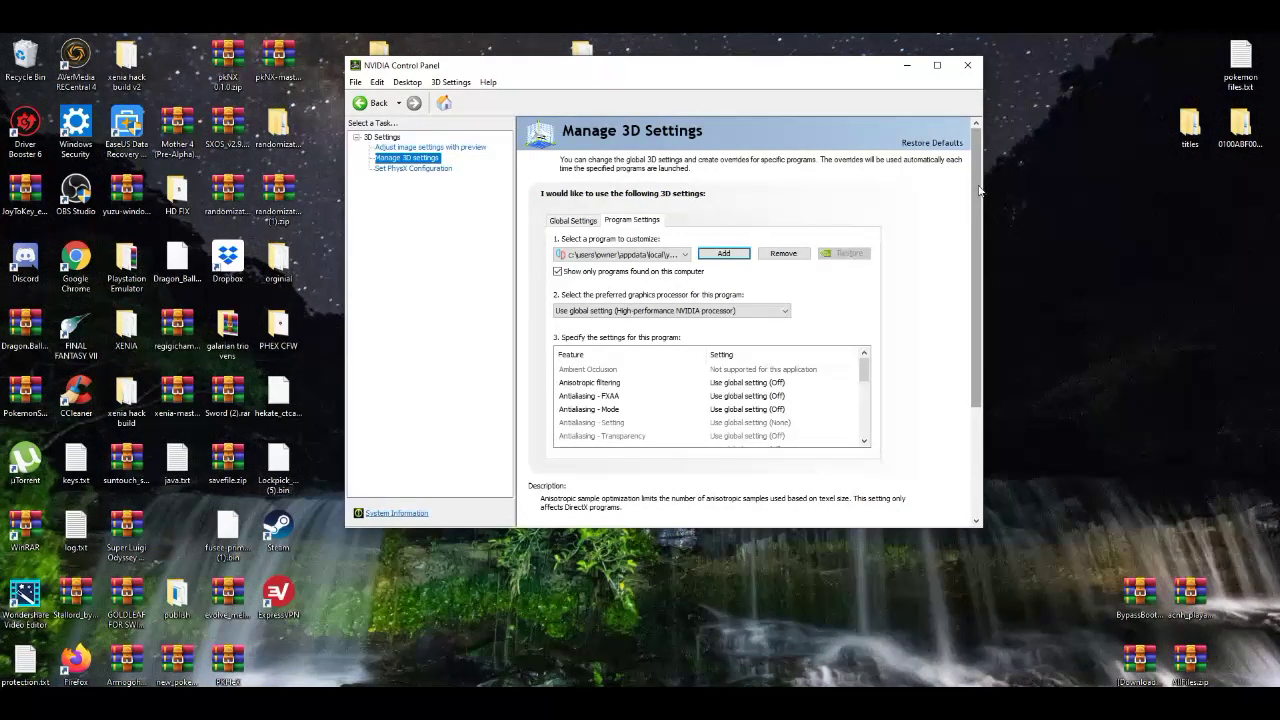
Step: View the Adjust Image Settings with Preview page and close the NVIDIA Control Panel
mouse_move(980, 190)
left_mouse_down()
mouse_move(978, 305)
mouse_move(961, 185)
left_mouse_up()
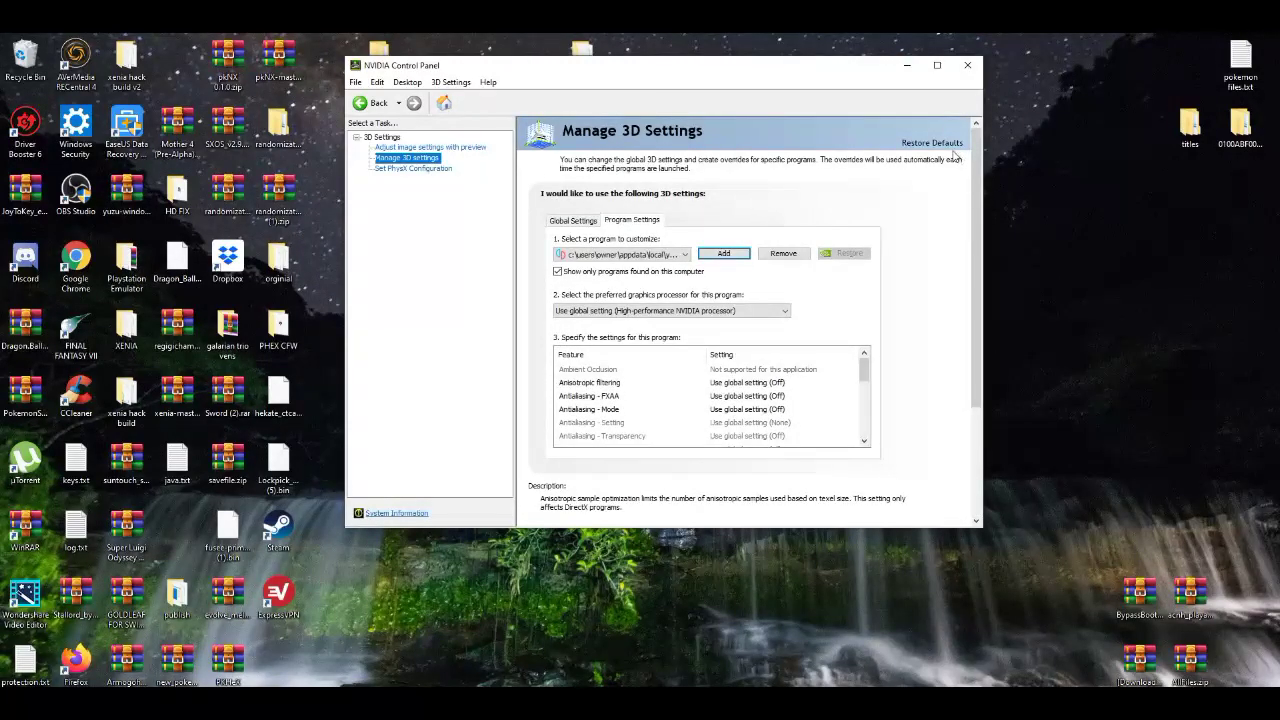
left_click(451, 149)
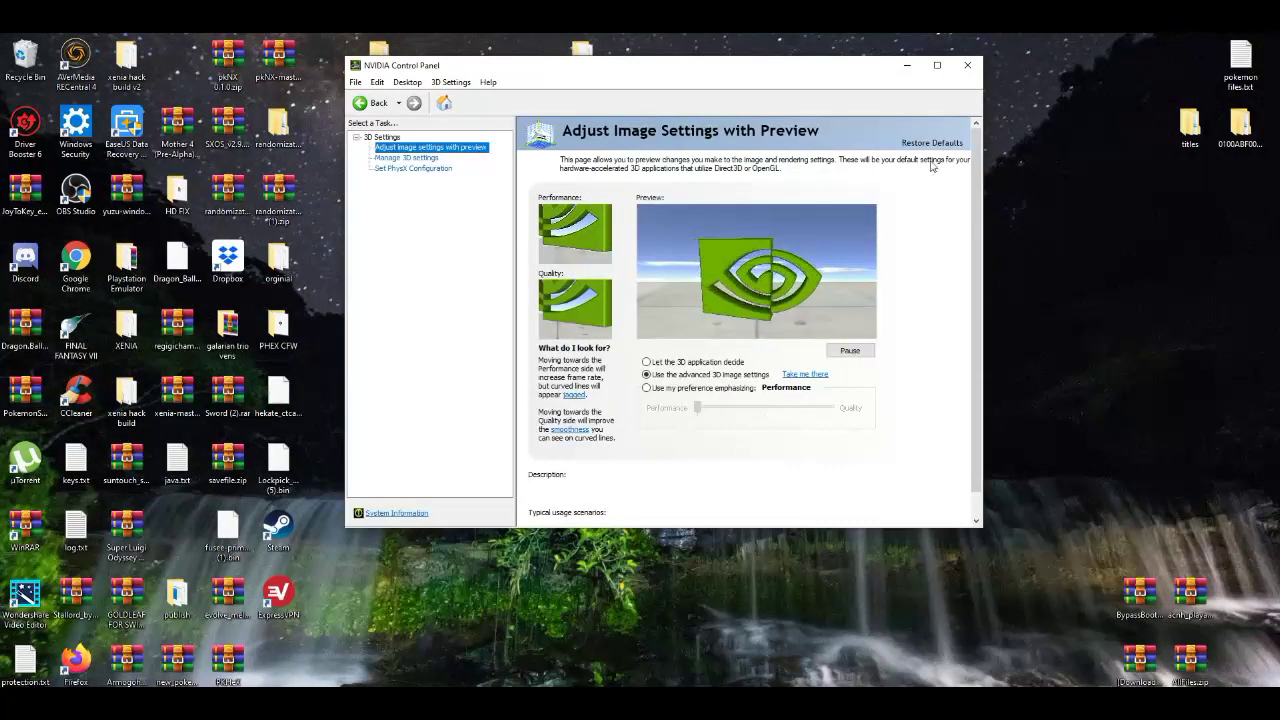
left_click(972, 68)
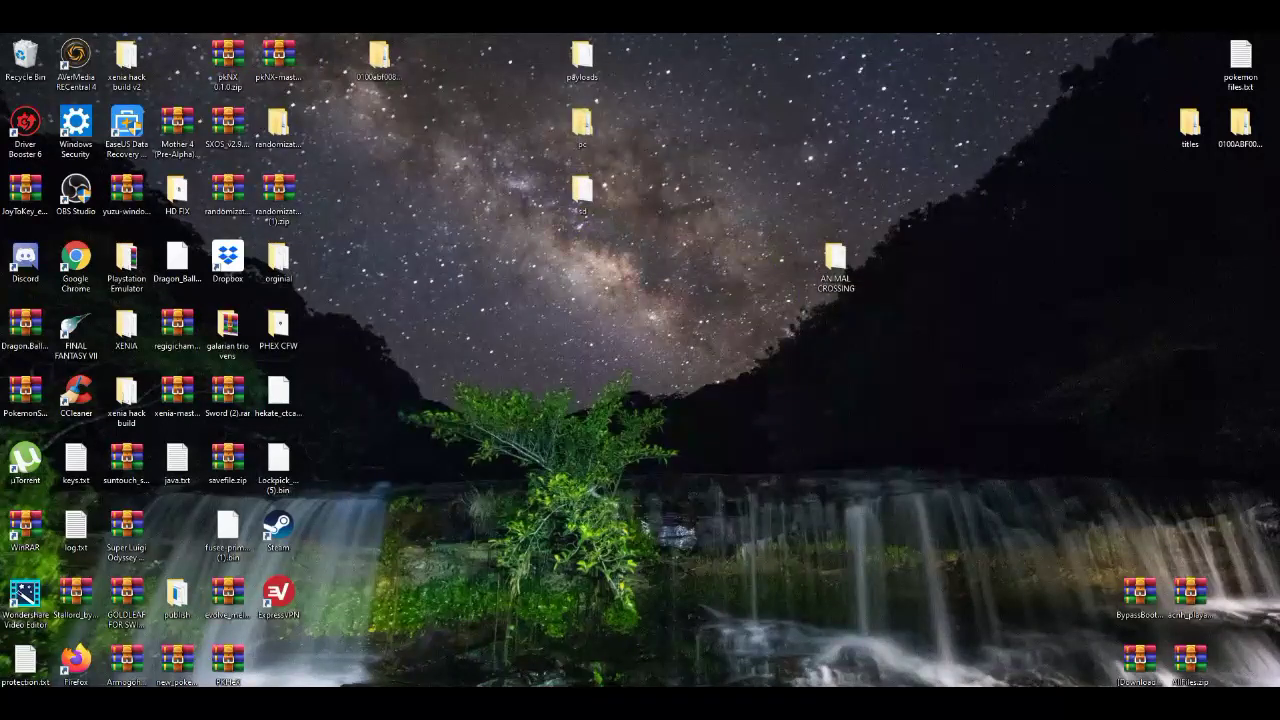